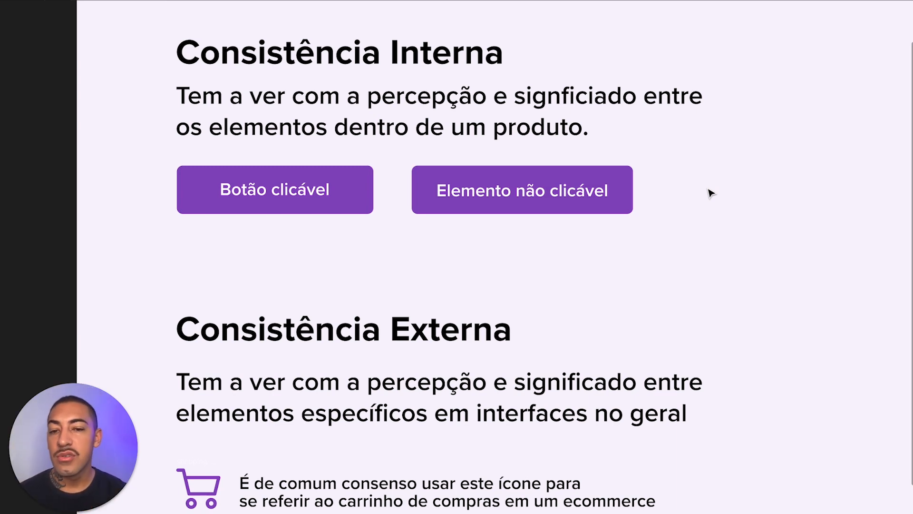
Examine the Consistência Interna and Consistência Externa slide, including its button and cart icon examples
scroll(710, 193, "down", 3)
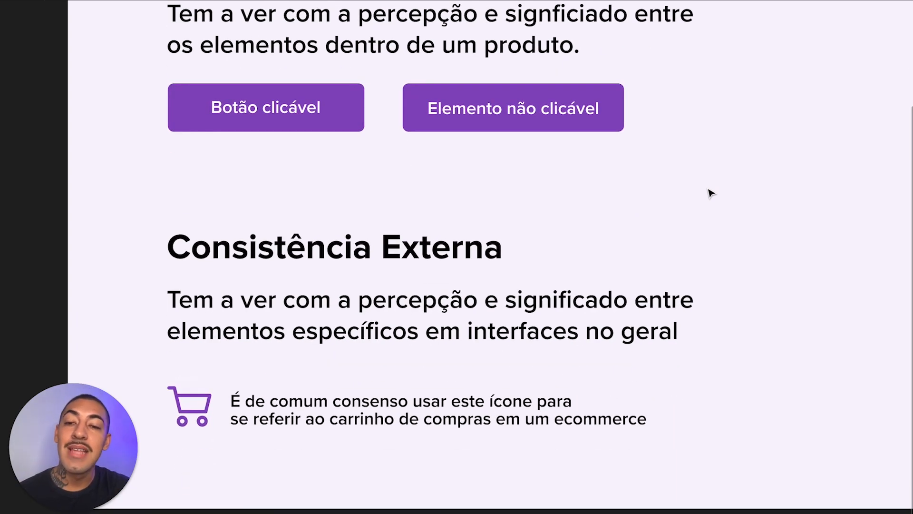
scroll(708, 190, "down", 1)
scroll(709, 190, "up", 2)
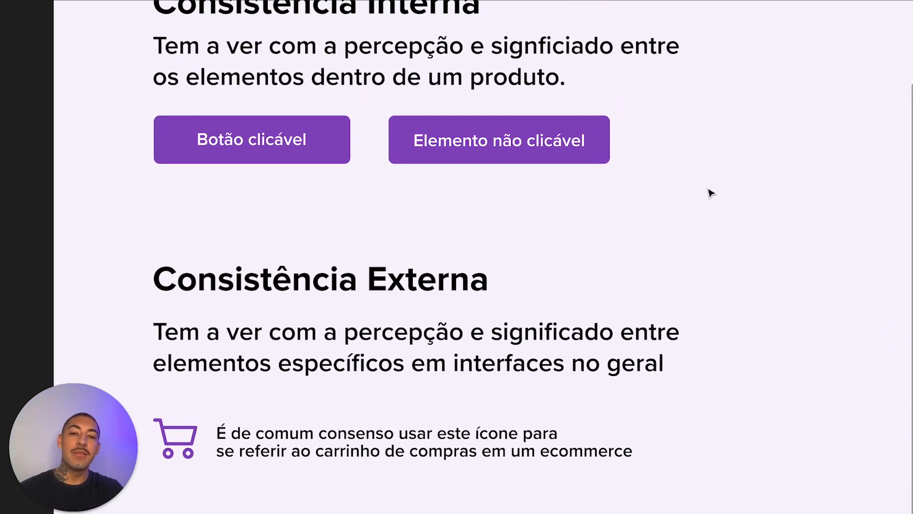
scroll(710, 193, "down", 2)
scroll(711, 193, "right", 2)
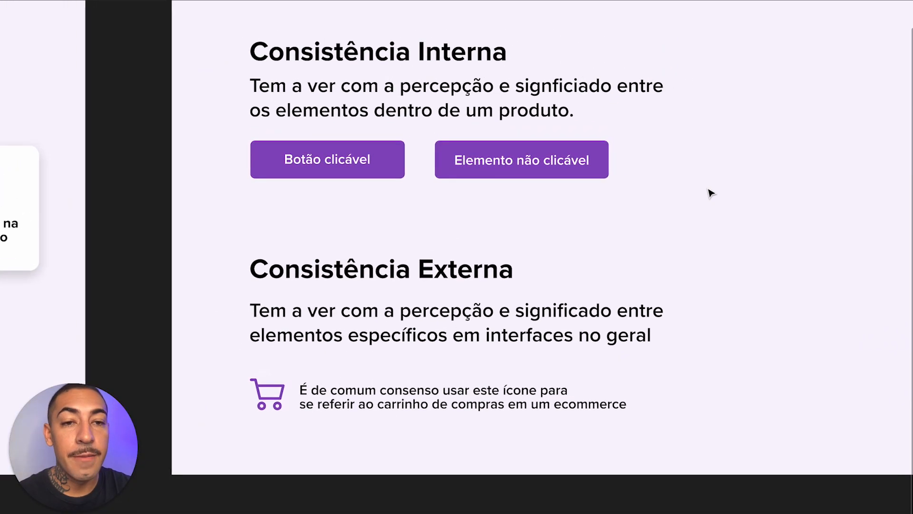
scroll(710, 193, "up", 1)
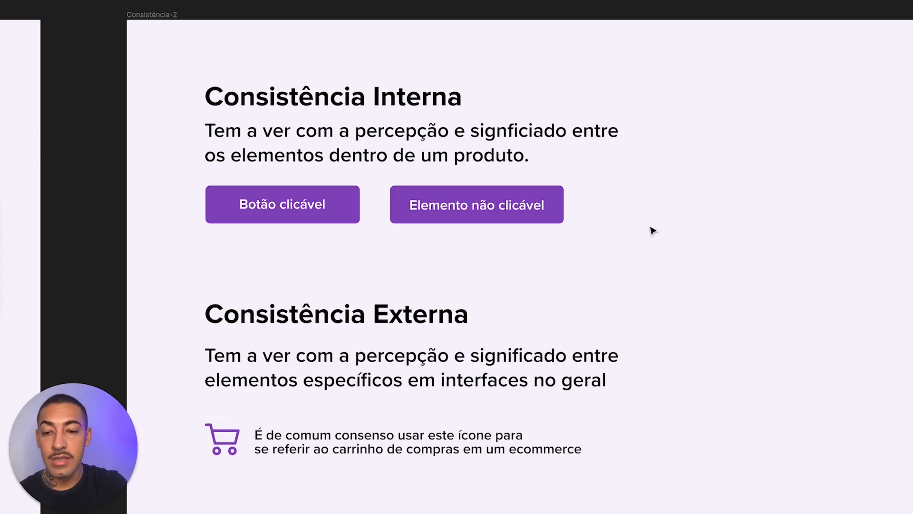
scroll(268, 401, "down", 2)
scroll(267, 401, "left", 2)
scroll(268, 402, "up", 4)
scroll(267, 402, "down", 2)
scroll(268, 401, "right", 1)
scroll(269, 402, "down", 3)
scroll(269, 401, "right", 1)
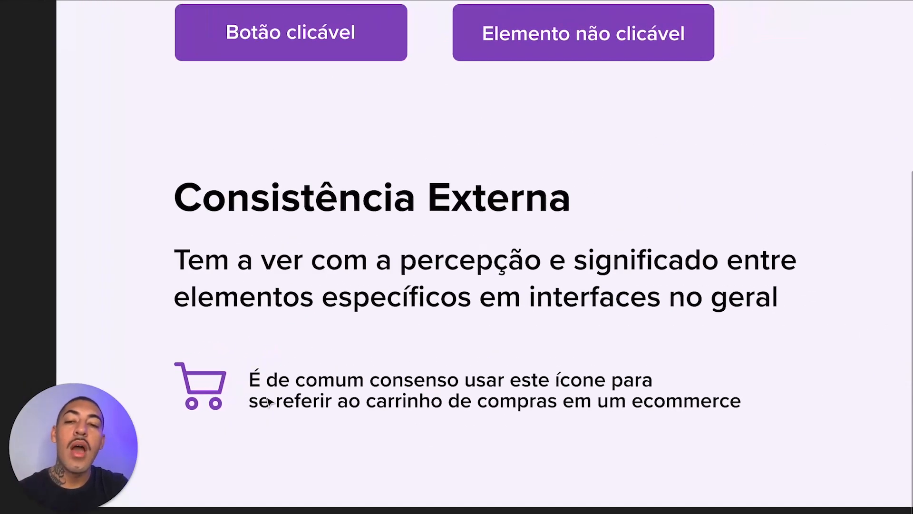
scroll(269, 401, "up", 2)
scroll(268, 402, "down", 1)
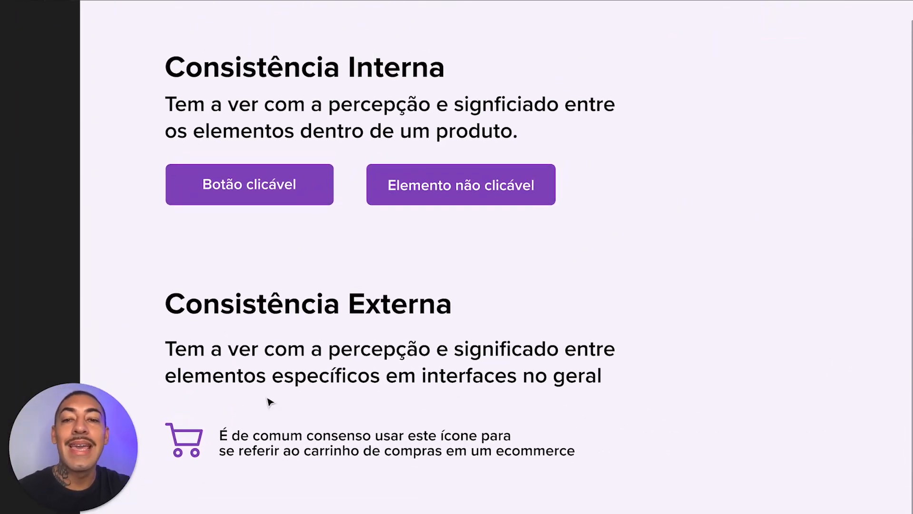
scroll(268, 401, "right", 1)
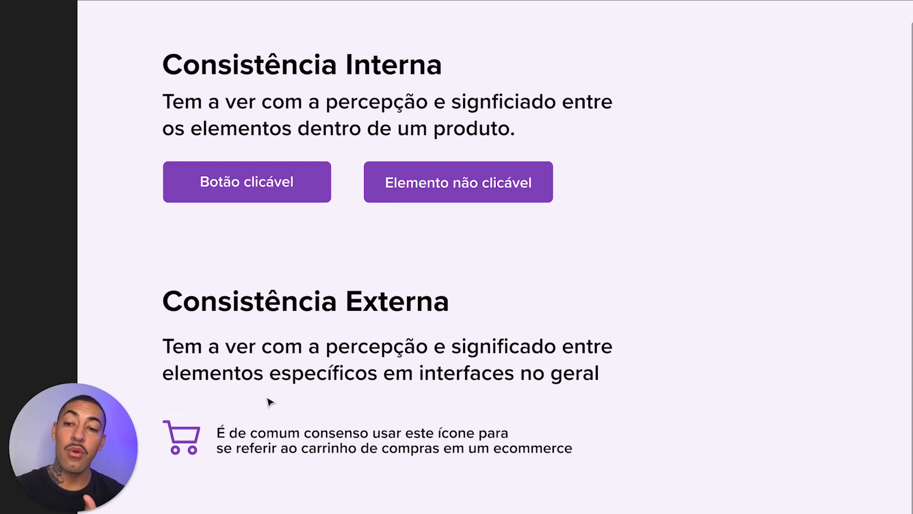
scroll(267, 399, "right", 2)
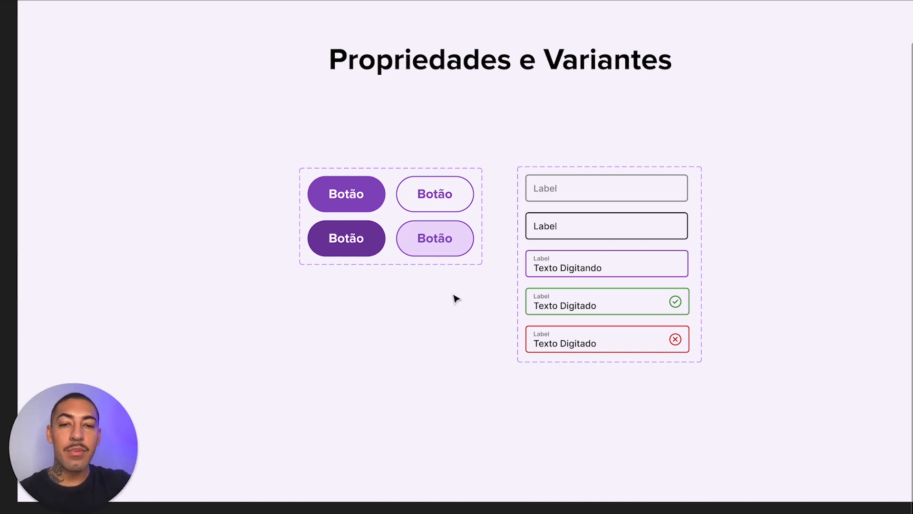
Inspect the four Botão variants in the component set under Propriedades e Variantes, one after another
left_click(346, 207)
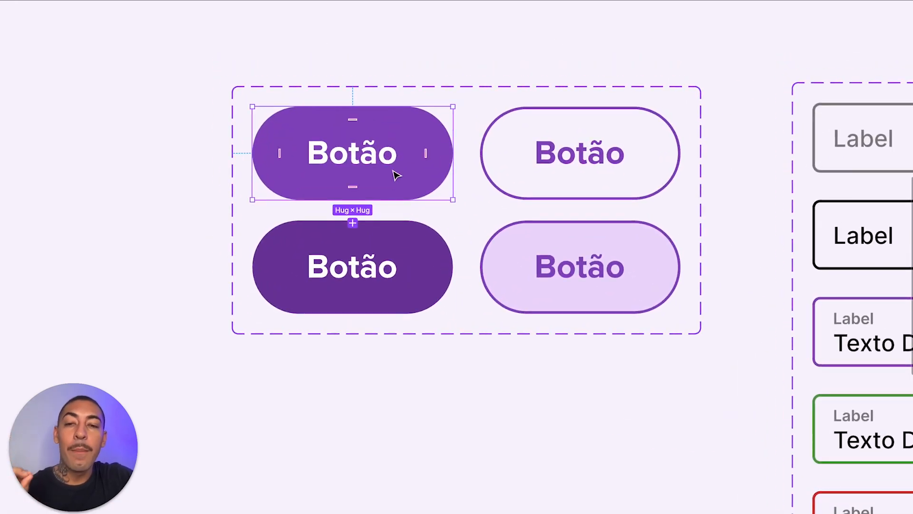
left_click(521, 180)
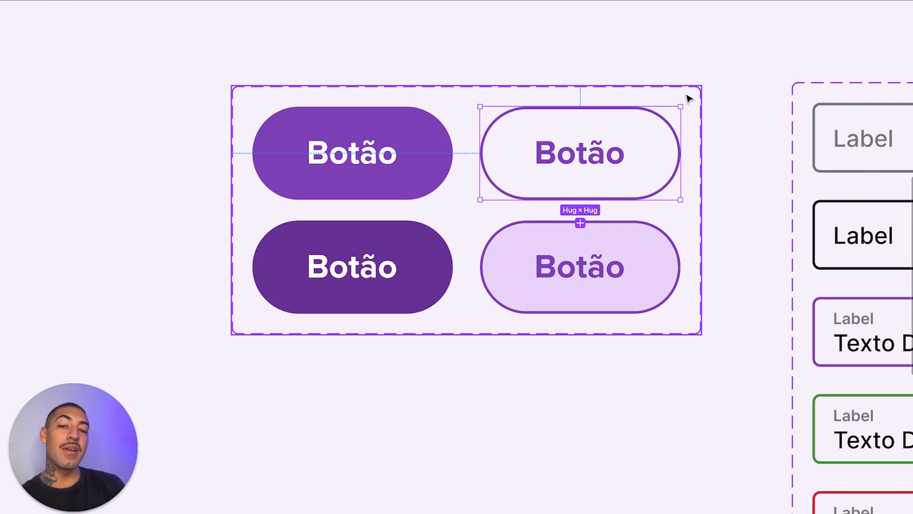
left_click(408, 147)
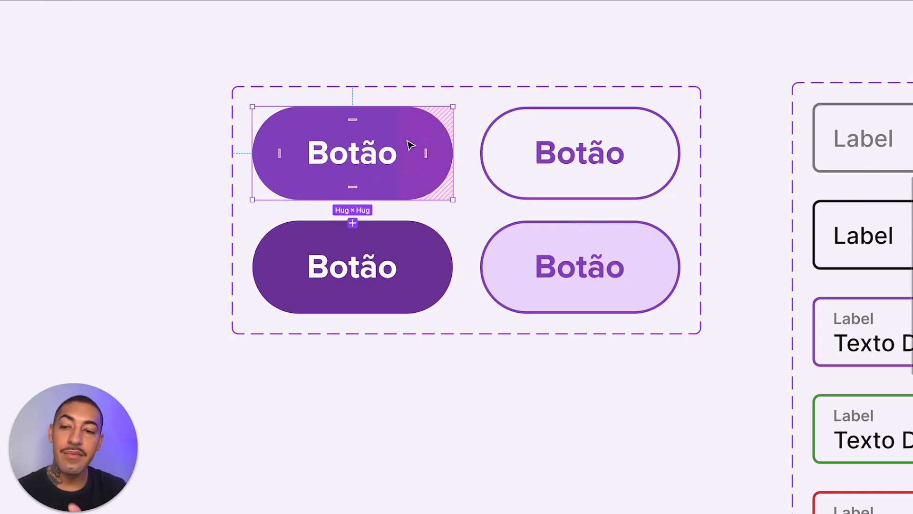
left_click(389, 264)
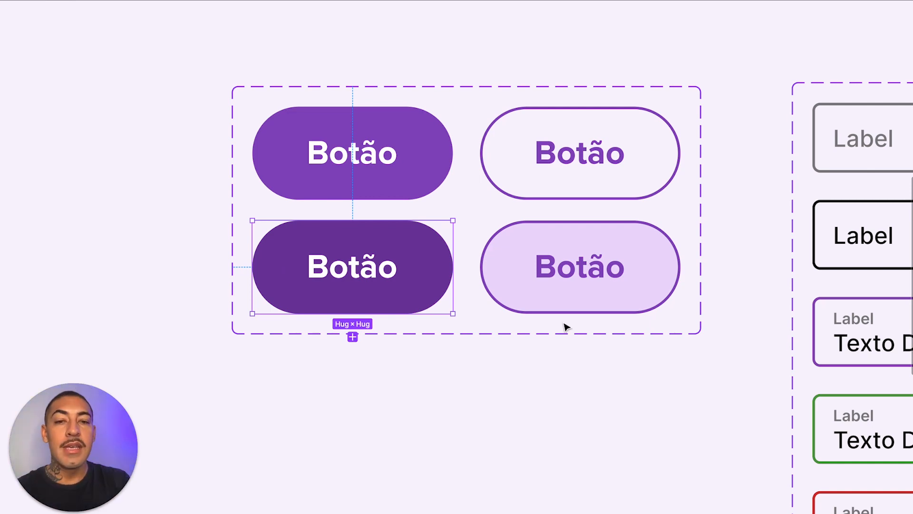
left_click(644, 279)
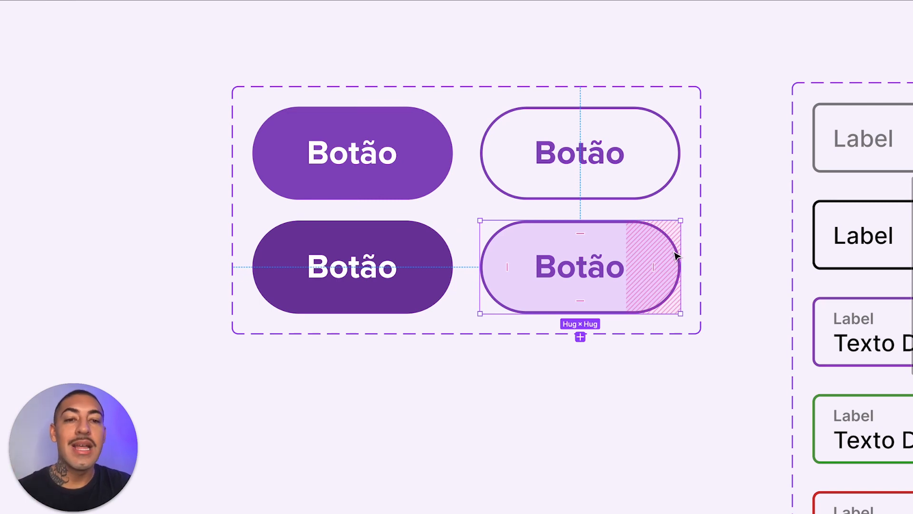
Show the hidden interface and inspect the Tipo and Estado properties of the primary default Botão variant
scroll(675, 252, "down", 2)
key("ctrl+backslash")
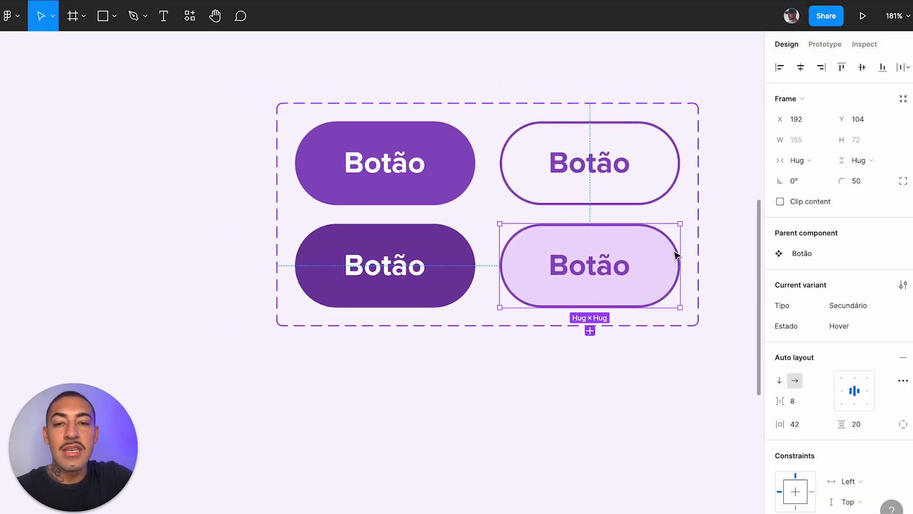
scroll(689, 249, "down", 2)
scroll(691, 251, "down", 1)
left_click(542, 153)
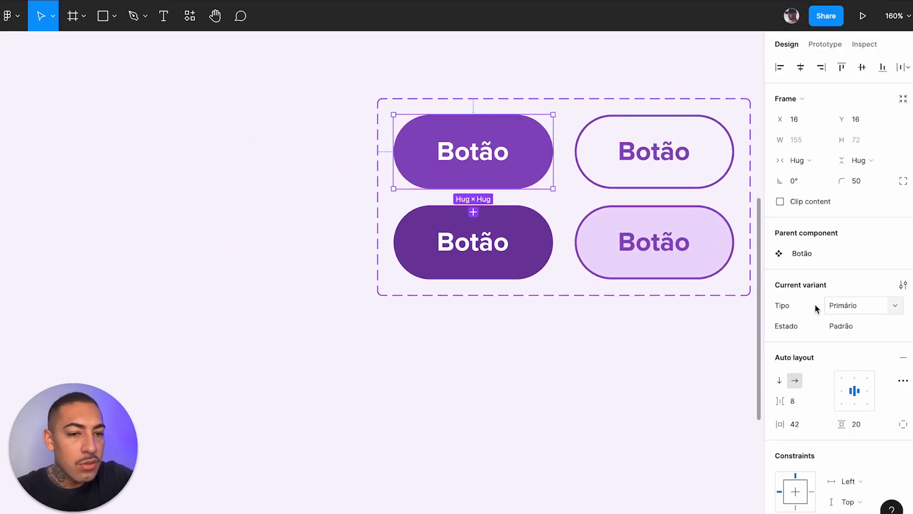
scroll(552, 217, "down", 4)
scroll(535, 178, "up", 6)
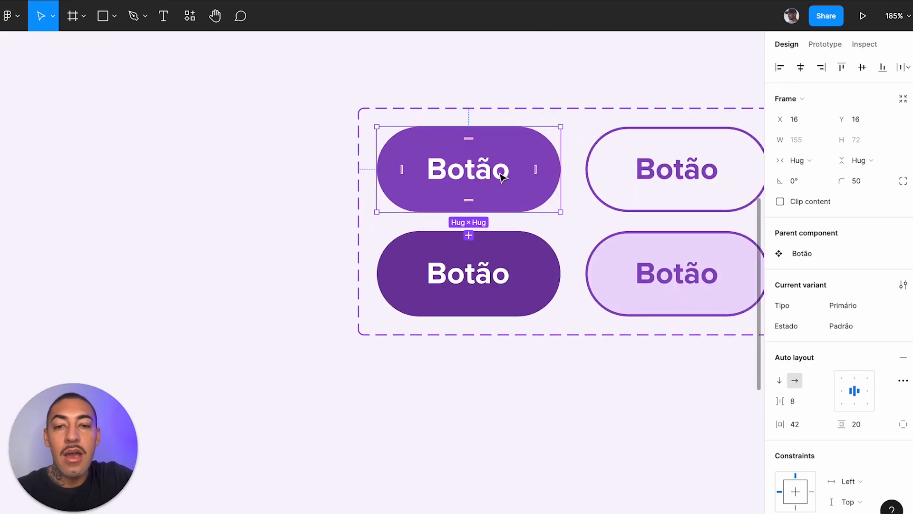
Place an instance of the primary default Botão variant below the component set, at about X 587, Y 685
scroll(501, 174, "down", 2)
left_click_drag(501, 176, 514, 403)
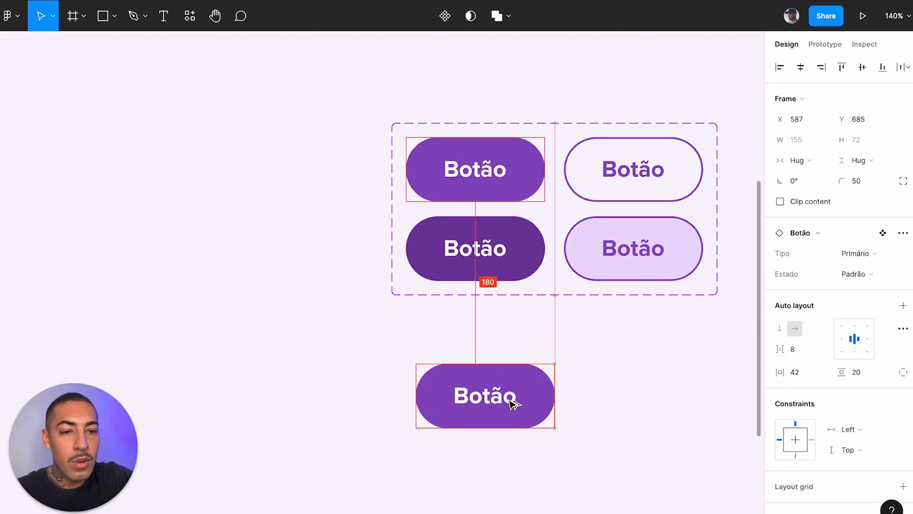
left_click(623, 366)
left_click(484, 423)
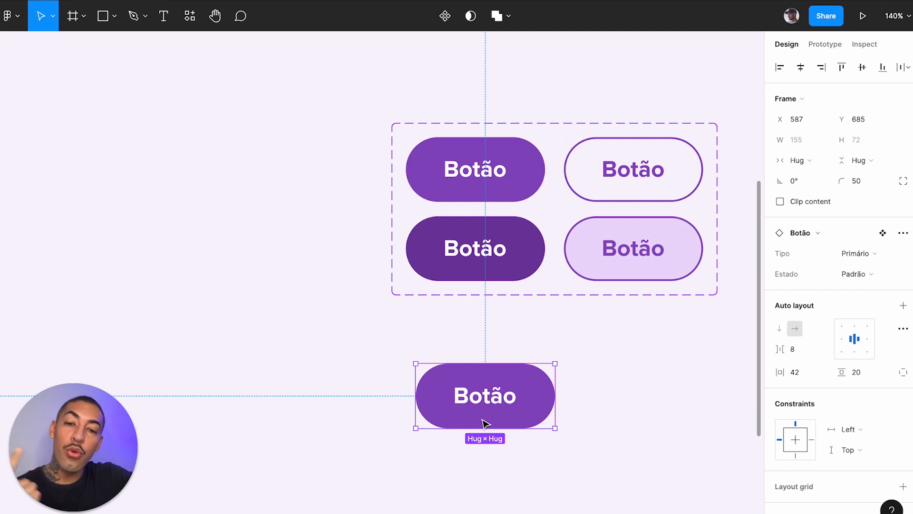
left_click(609, 368)
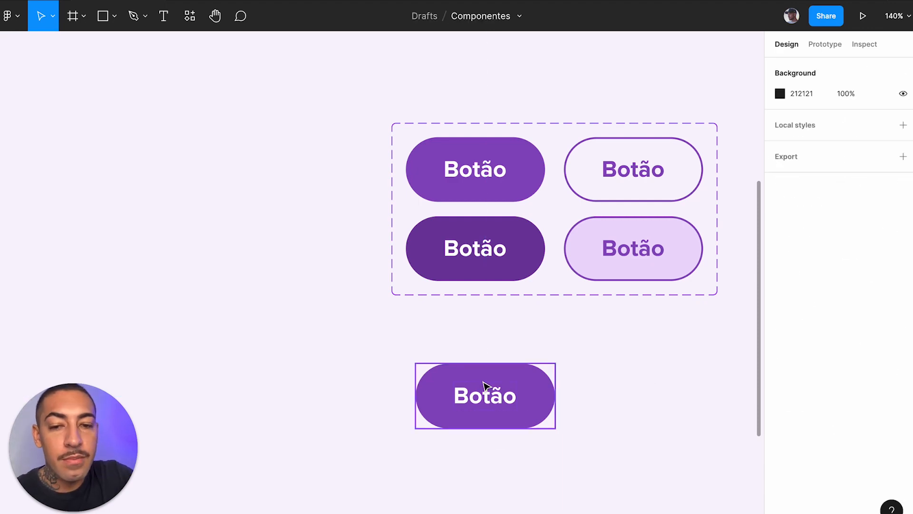
Move the Botão instance to about X 411, Y 749 and stretch its width to about 295
scroll(484, 383, "down", 5)
scroll(484, 386, "up", 5)
scroll(484, 389, "down", 5)
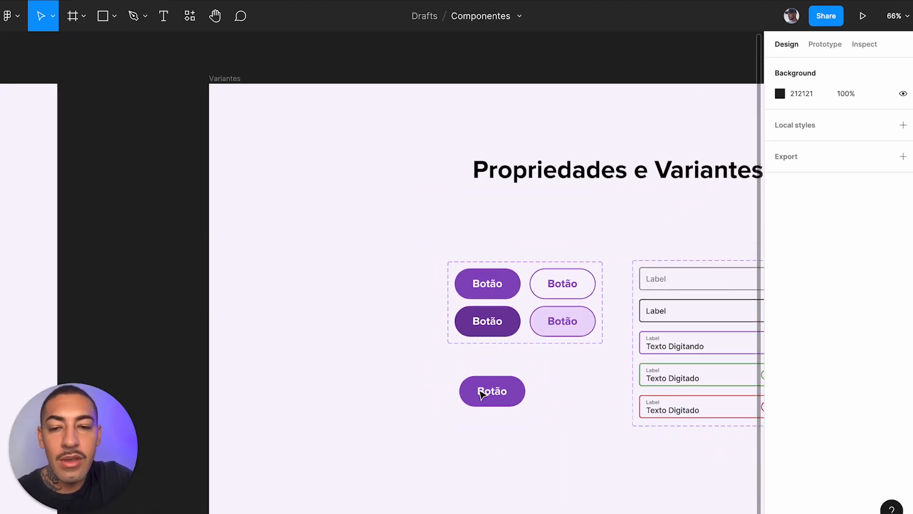
scroll(483, 391, "up", 5)
scroll(482, 394, "left", 1)
left_click_drag(639, 341, 467, 404)
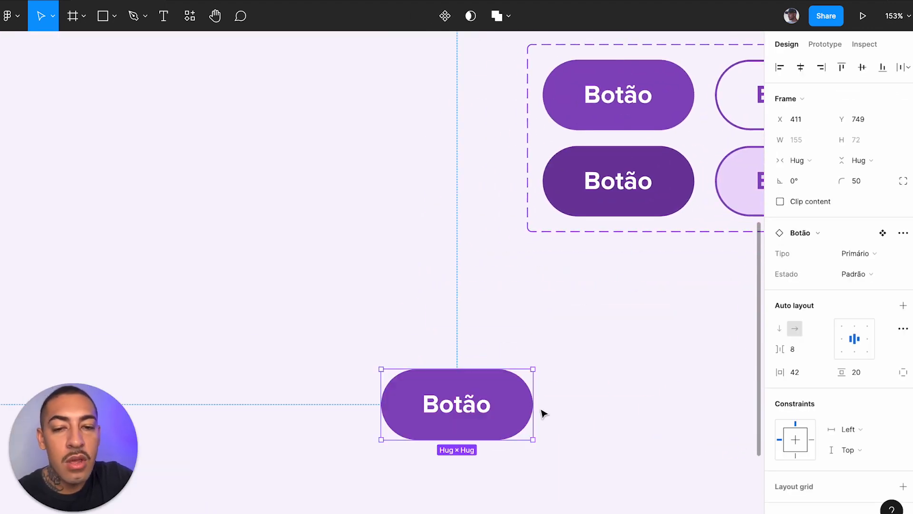
left_click_drag(536, 408, 671, 407)
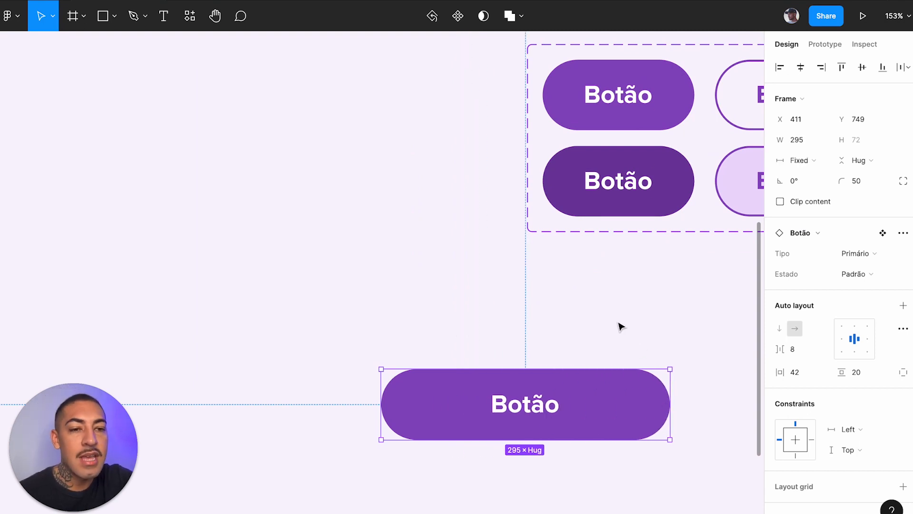
left_click(609, 343)
left_click(594, 373)
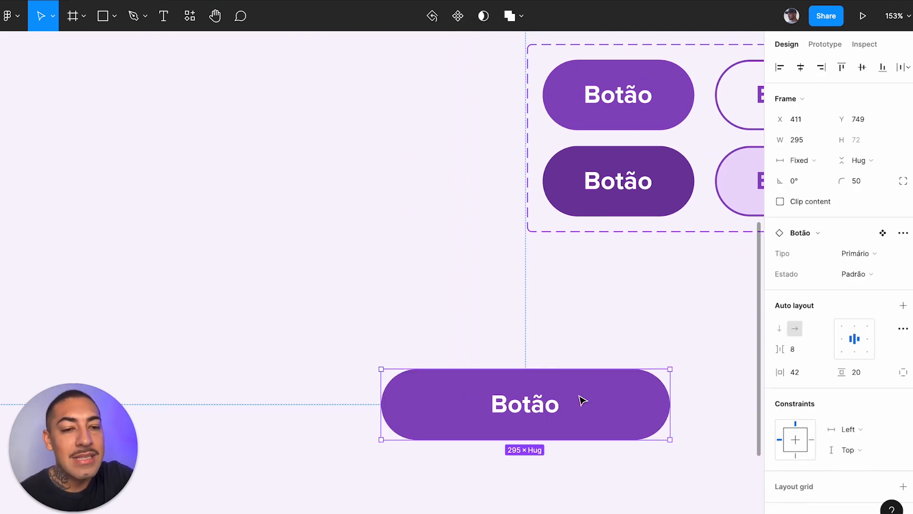
Switch the Botão instance's Tipo to Secundário and its Estado to Hover
left_click(878, 255)
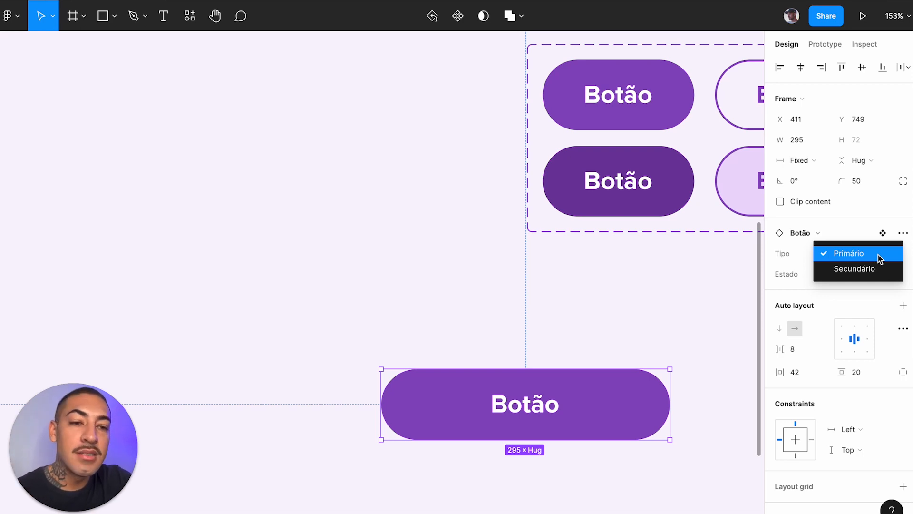
left_click(876, 265)
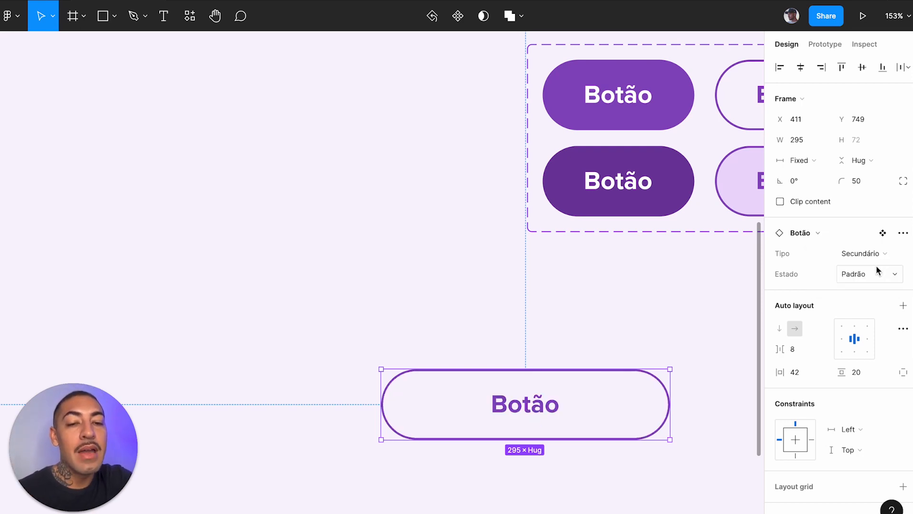
left_click(852, 272)
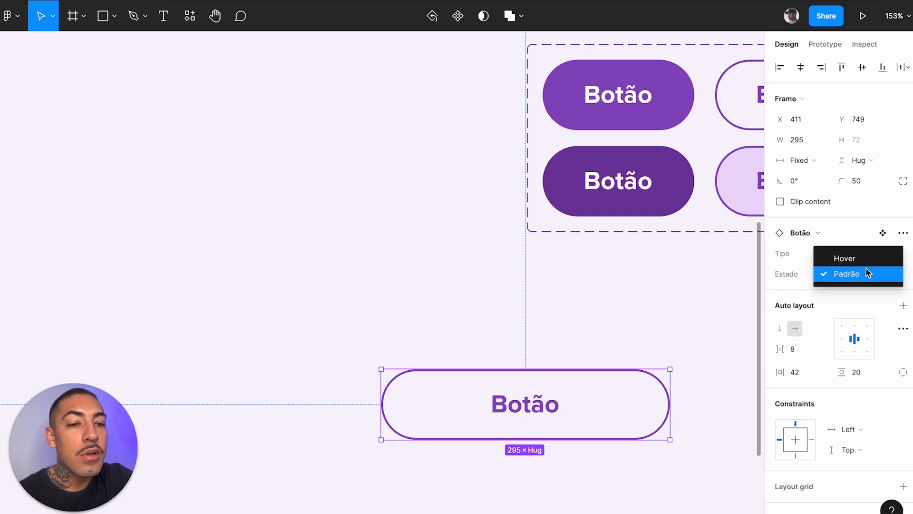
left_click(863, 274)
scroll(741, 291, "right", 3)
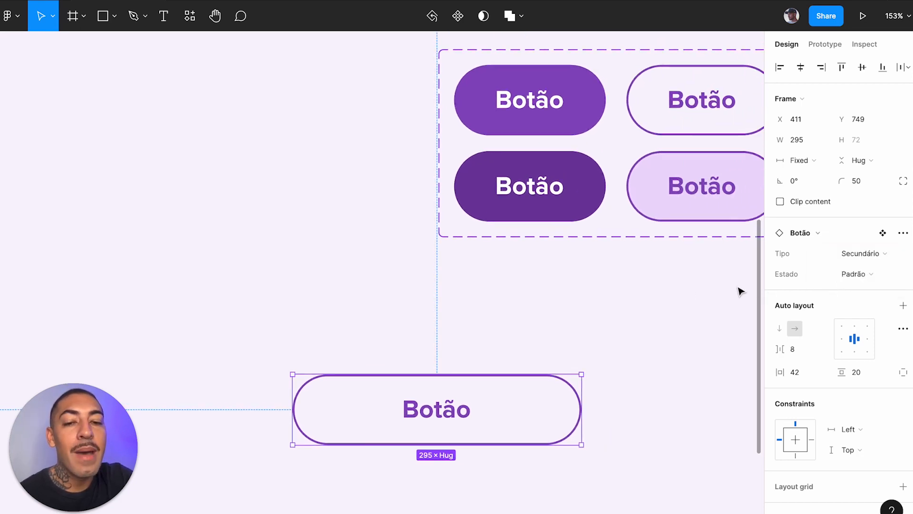
left_click(886, 280)
left_click(858, 257)
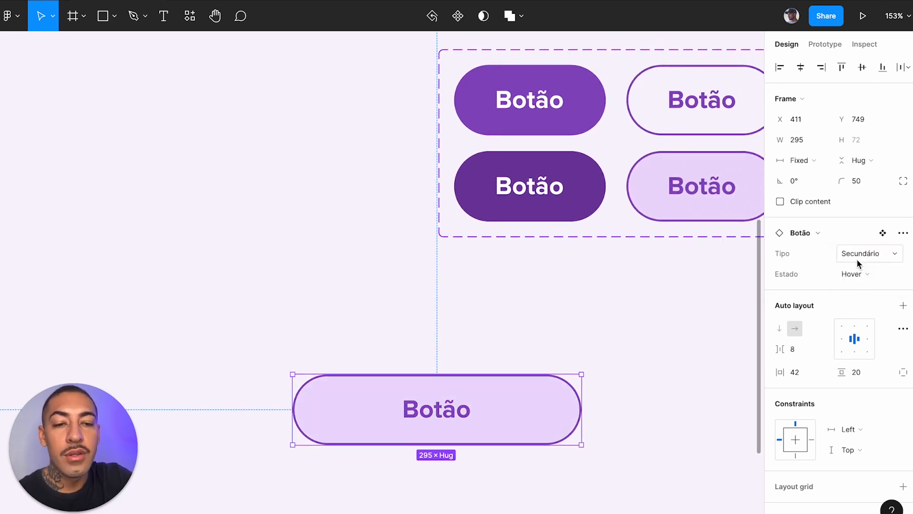
Set the Botão instance's Tipo to Primário and its Estado to Padrão
left_click(861, 253)
left_click(851, 236)
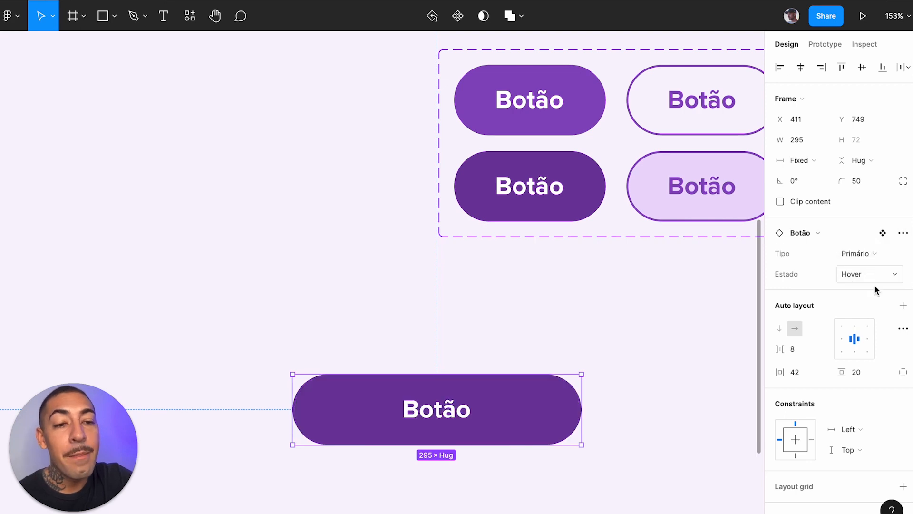
left_click(869, 280)
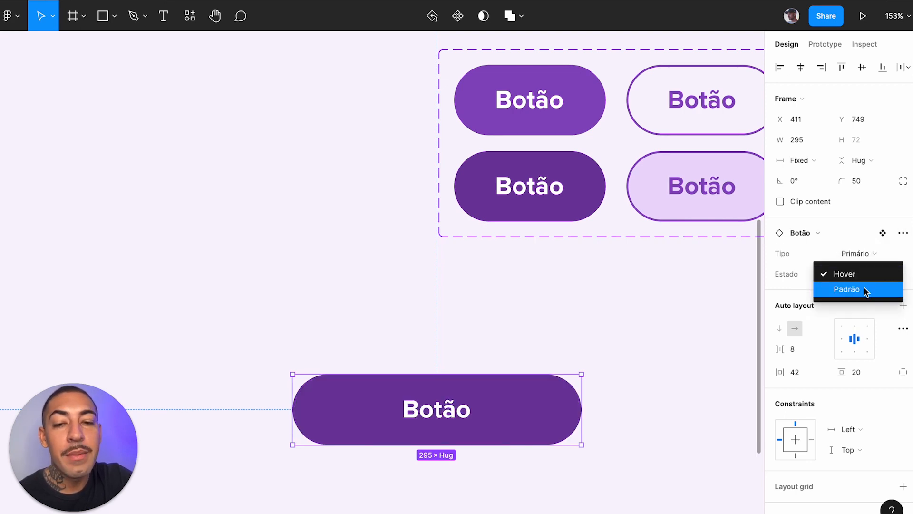
left_click(863, 287)
left_click(678, 329)
Delete the widened Botão instance below the component set
left_click(462, 426)
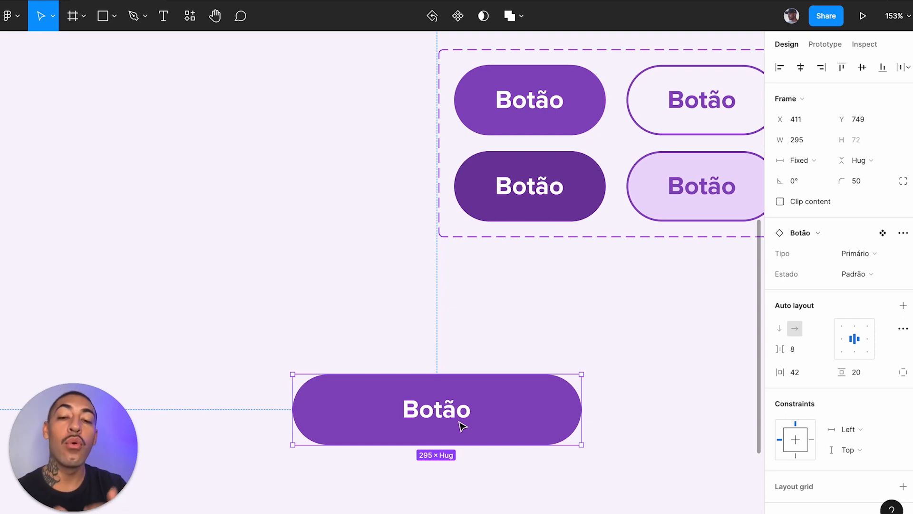
scroll(461, 425, "down", 5)
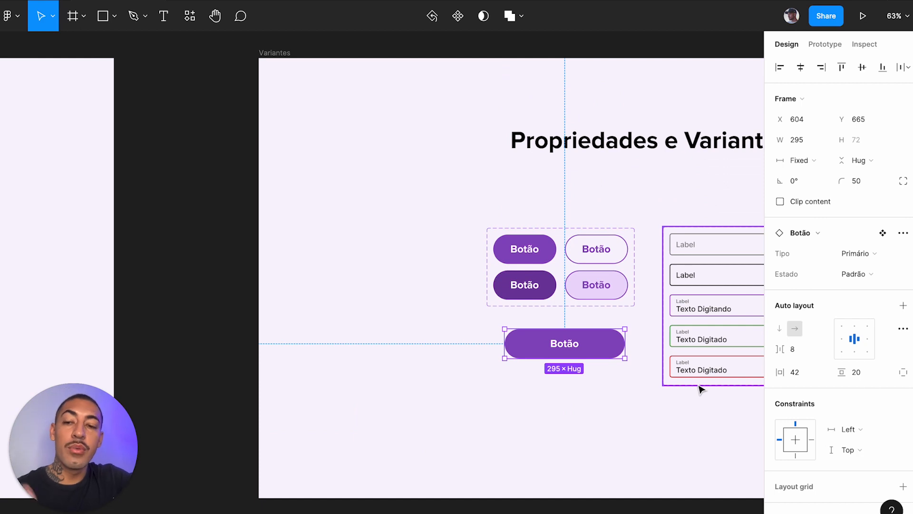
key("Delete")
Place a new instance of the primary default Botão variant outside the component set, at about X 242, Y 664
scroll(701, 386, "right", 2)
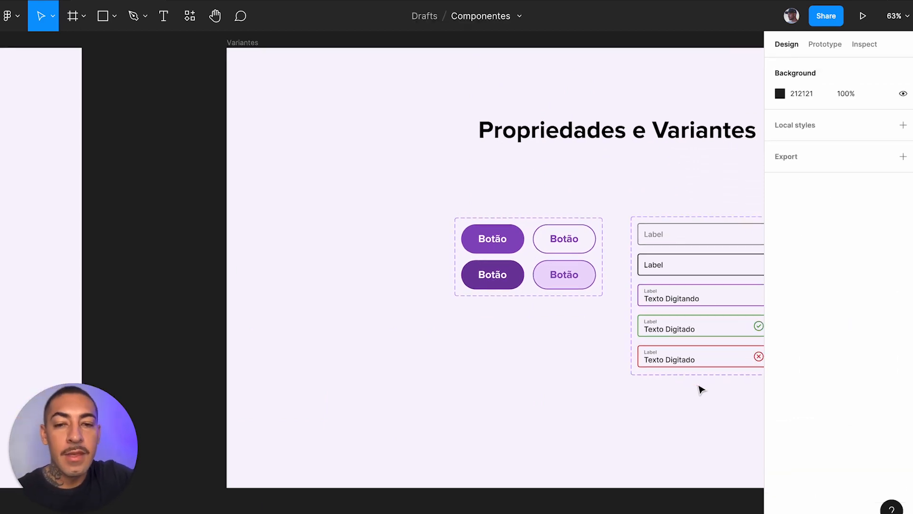
scroll(342, 361, "up", 1)
scroll(343, 362, "up", 3)
left_click(580, 180)
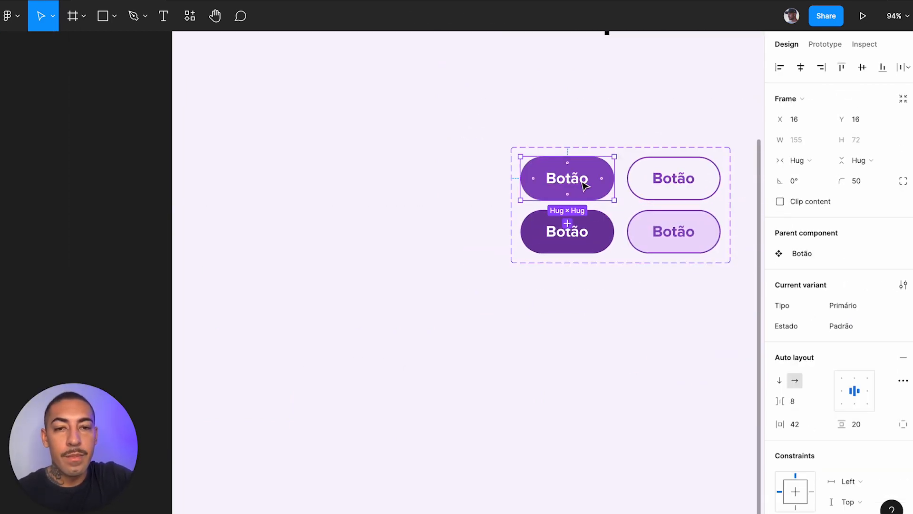
left_click_drag(579, 180, 388, 323)
scroll(416, 385, "up", 5)
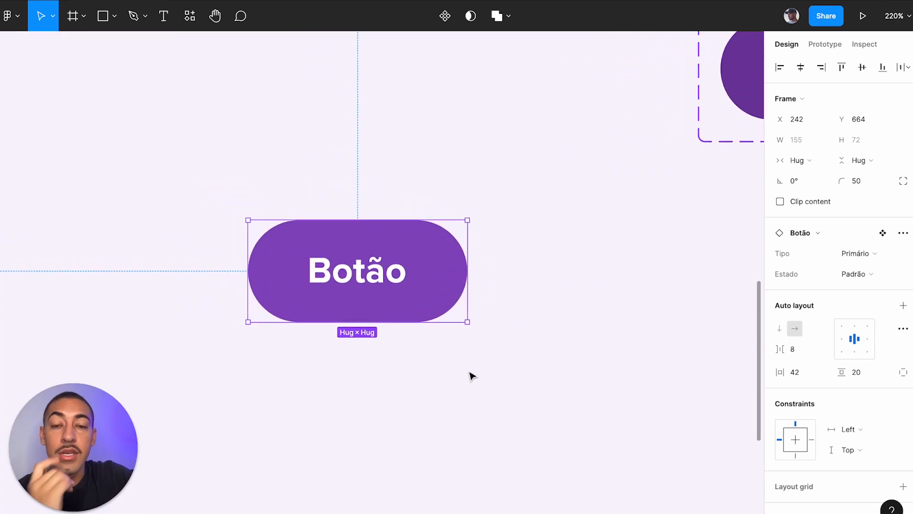
left_click(512, 328)
right_click(415, 298)
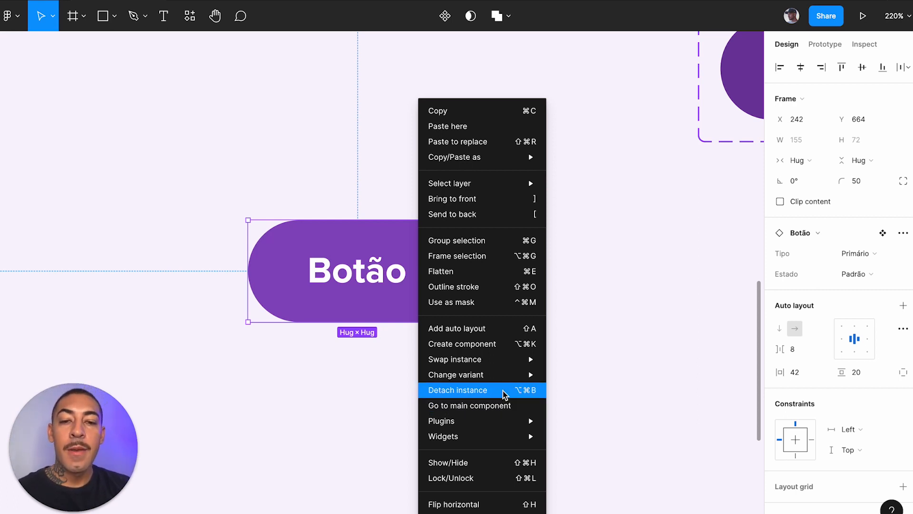
left_click(668, 349)
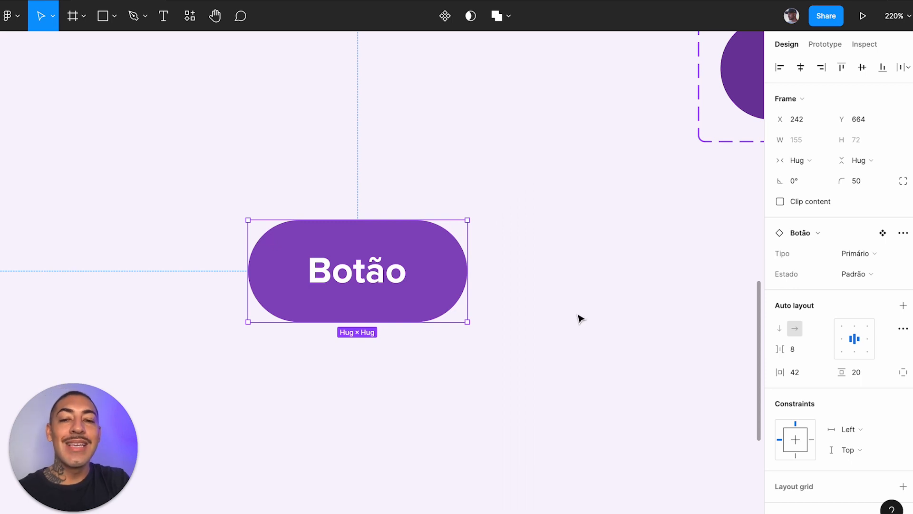
left_click(519, 279)
left_click(413, 279)
Move the Botão instance to just below the component set and select the primary default variant for comparison
scroll(409, 279, "down", 3)
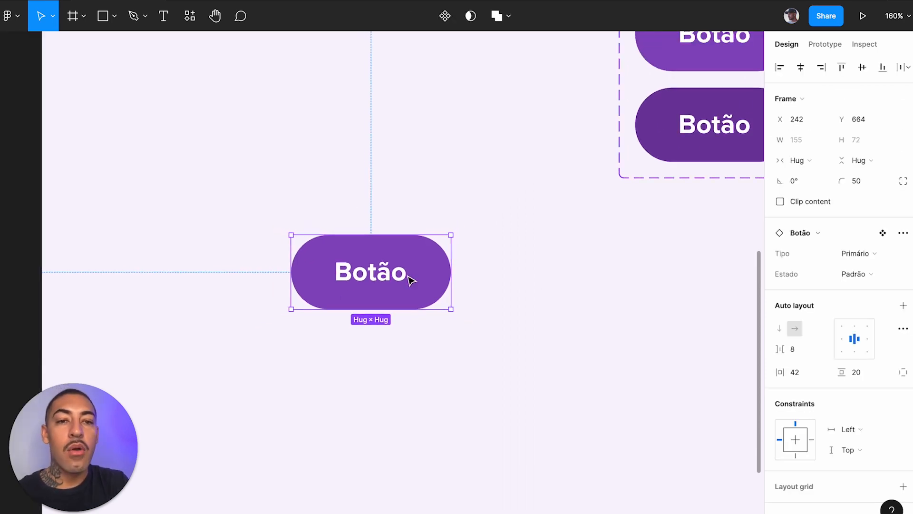
scroll(408, 278, "up", 2)
scroll(409, 279, "right", 2)
scroll(623, 137, "down", 3)
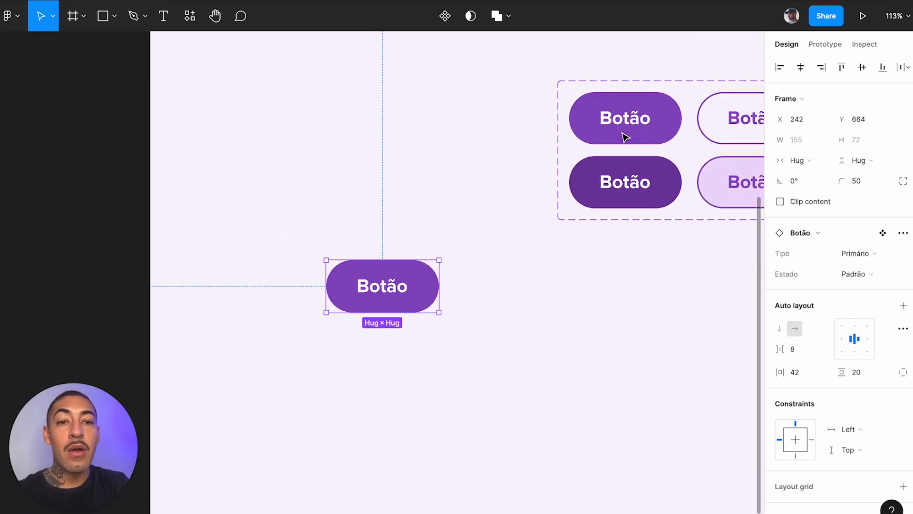
scroll(624, 137, "left", 1)
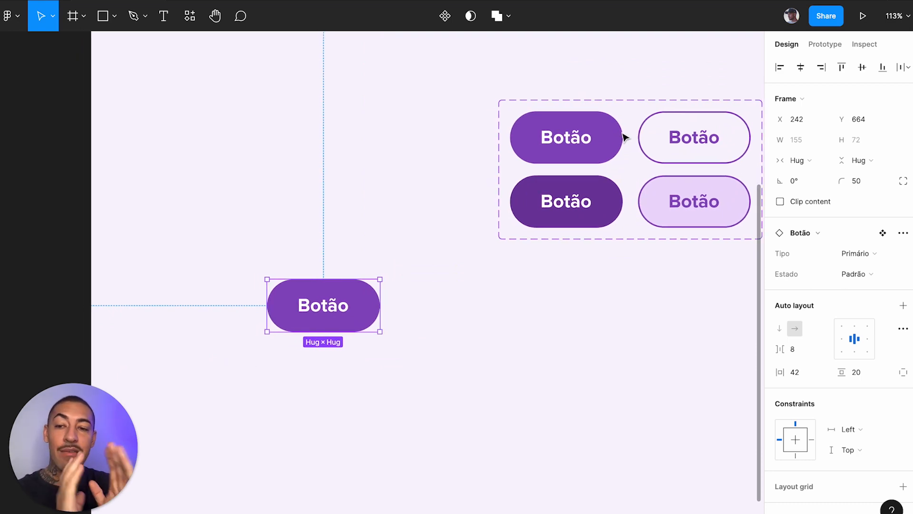
left_click(577, 298)
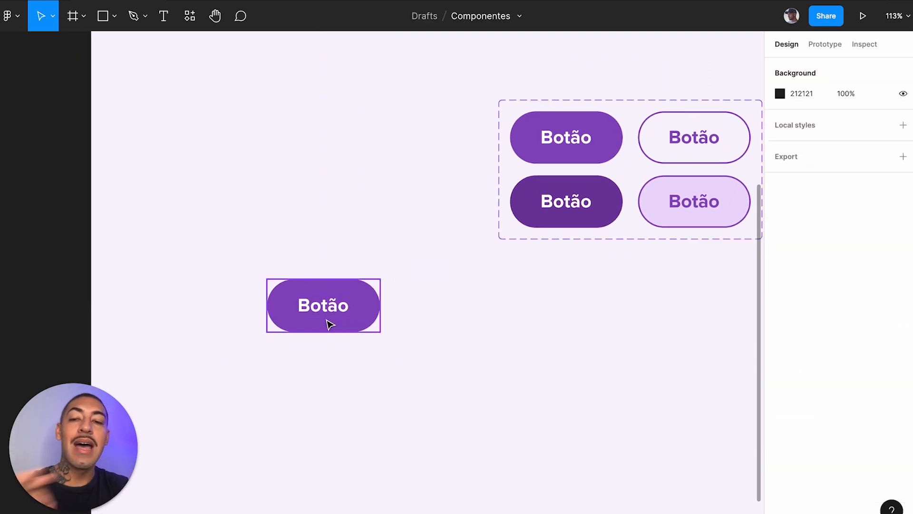
left_click(321, 322)
left_click_drag(347, 311, 603, 337)
left_click(580, 138)
left_click(581, 138)
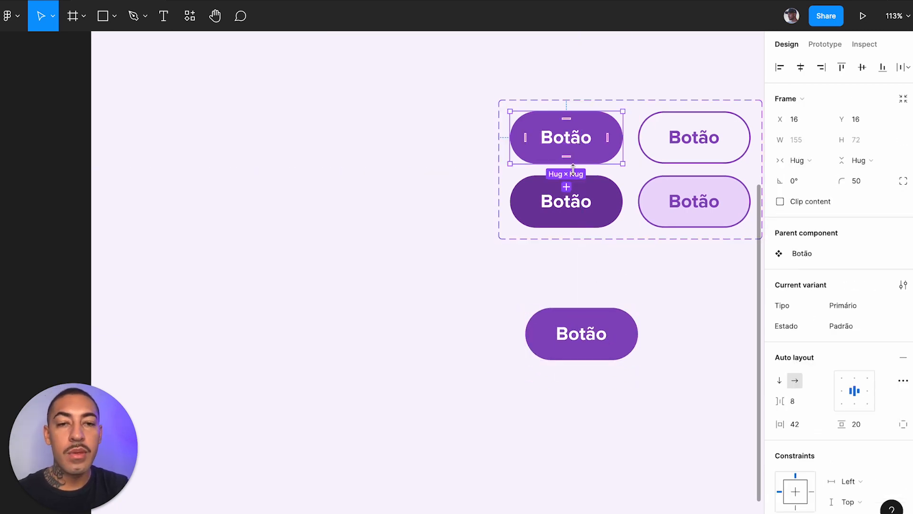
left_click(627, 333)
left_click(670, 329)
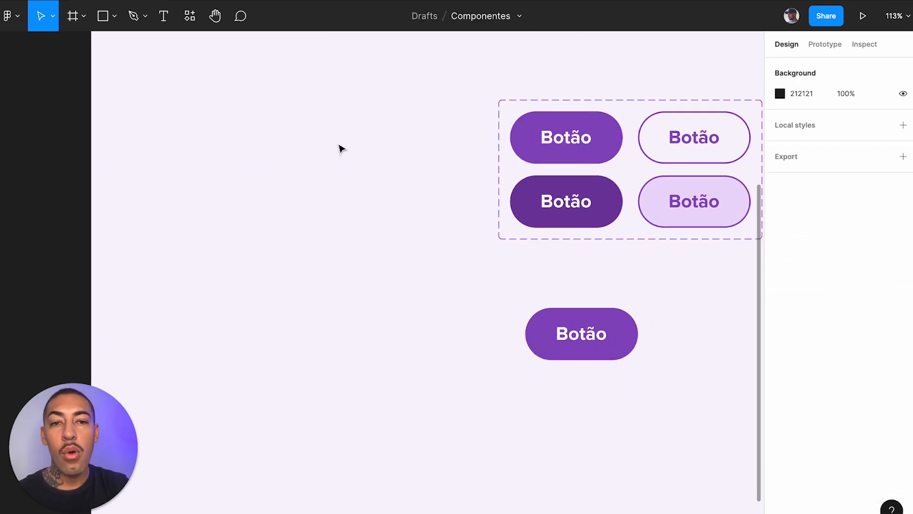
Show the sidebar with the local component assets and expand the Variantes group
key("alt+1")
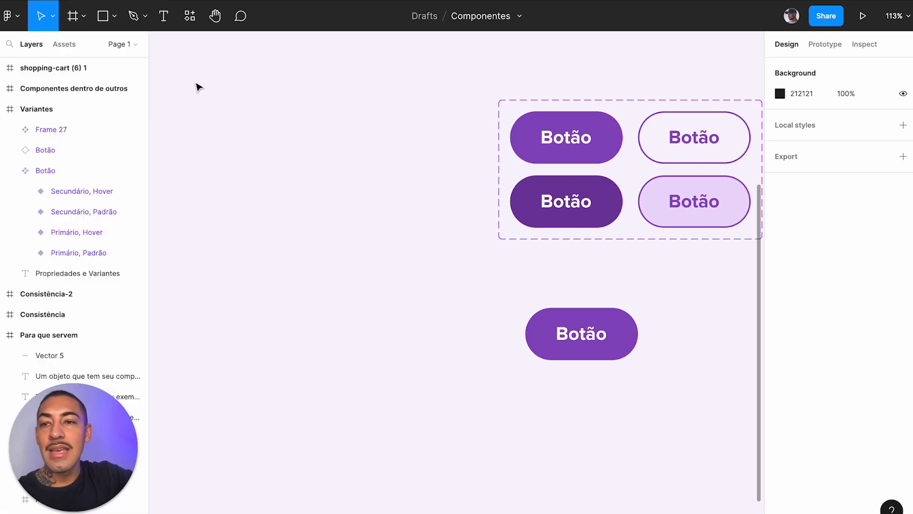
left_click(76, 48)
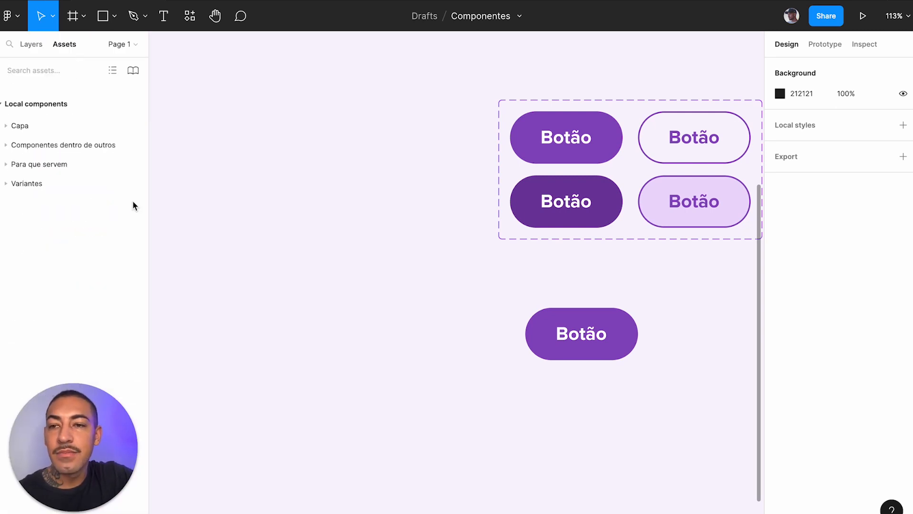
left_click(9, 184)
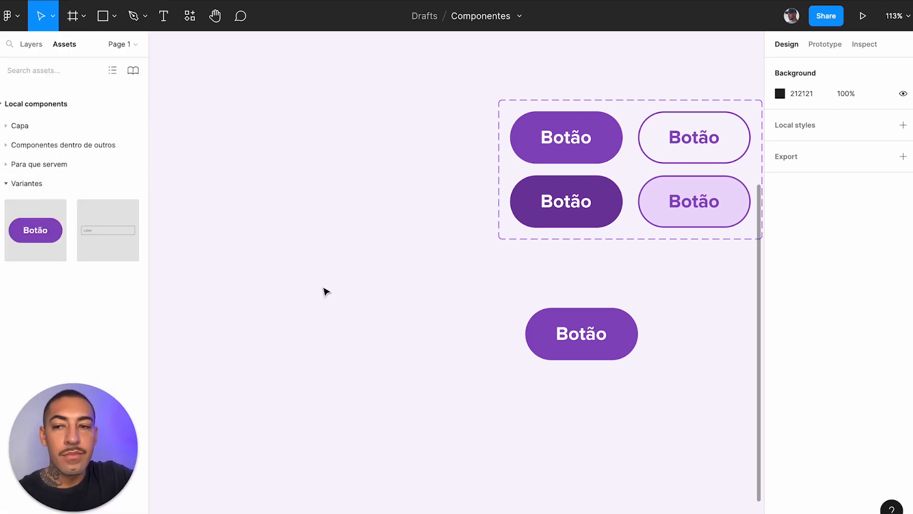
scroll(325, 291, "down", 3)
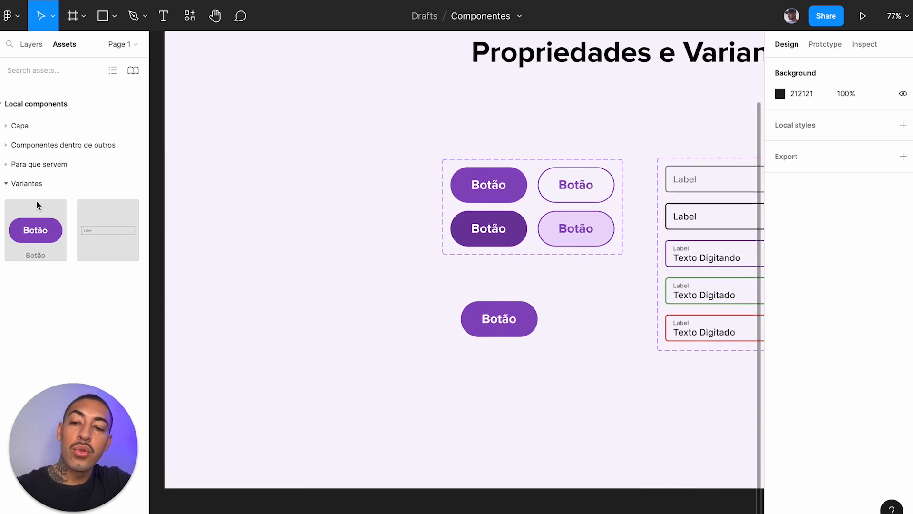
Compare the layer list with the local assets and inspect the Frame 27 text field component set
left_click(42, 47)
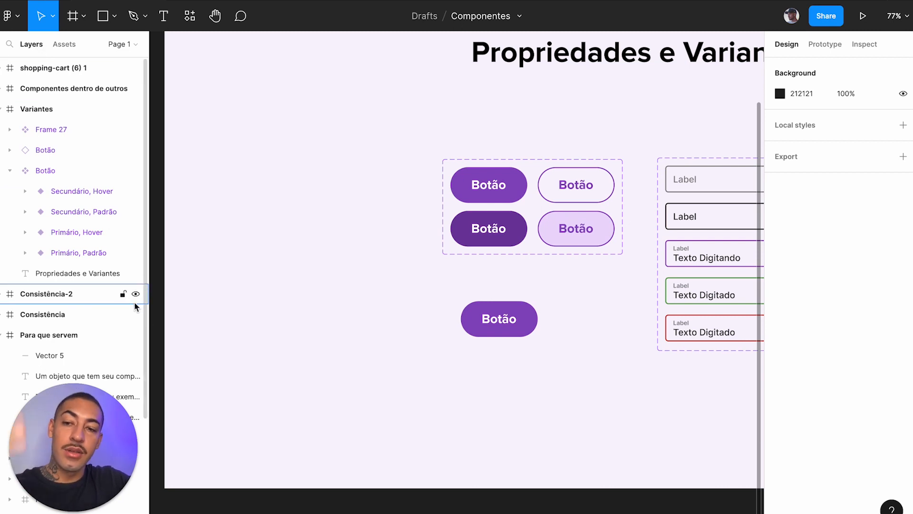
left_click(67, 47)
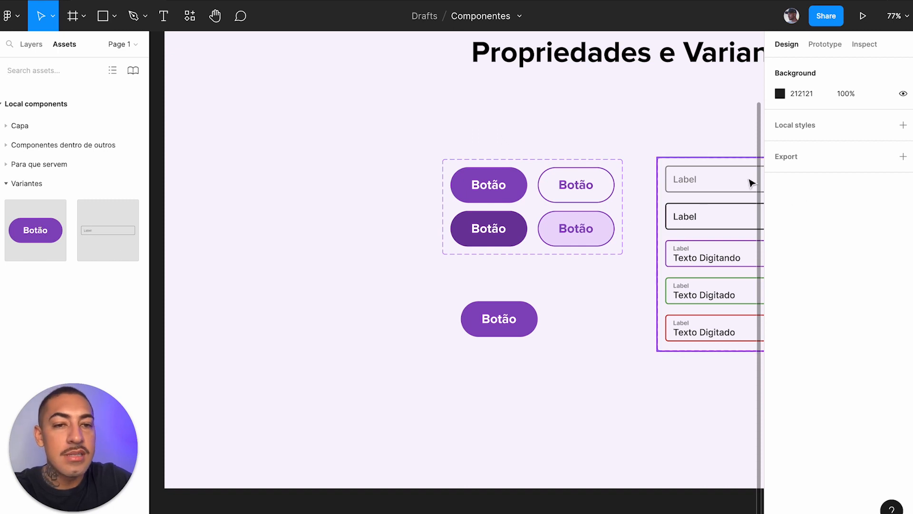
left_click(707, 181)
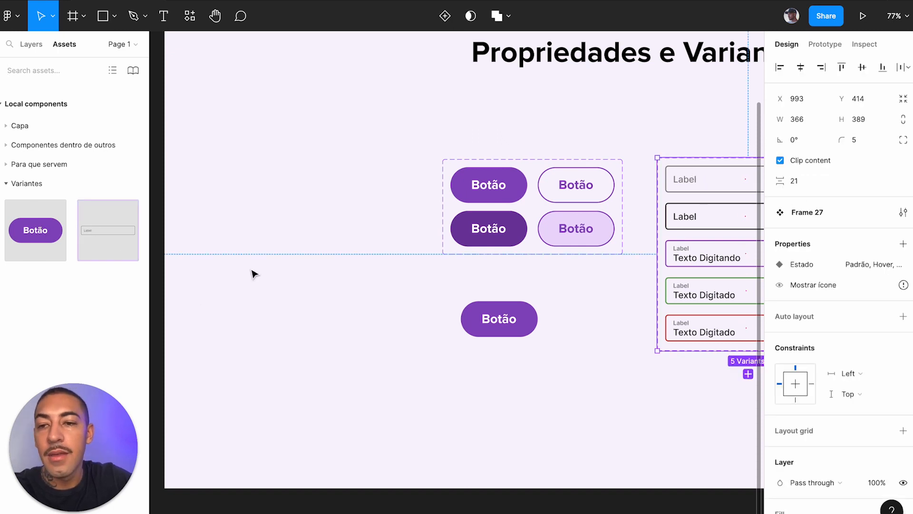
left_click(217, 273)
Replace the Botão instance below the component set with a new one from the local assets, positioned at X 365, Y 665
left_click_drag(53, 253, 343, 298)
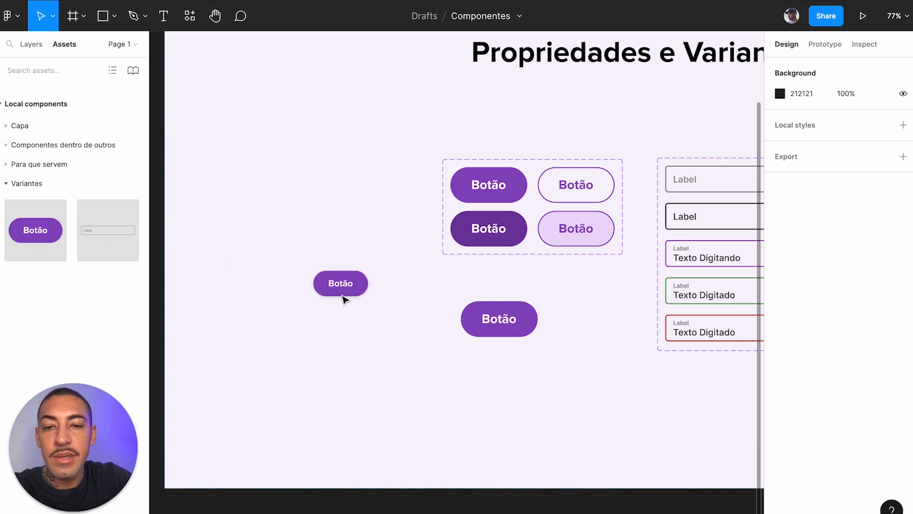
left_click(501, 331)
key("Delete")
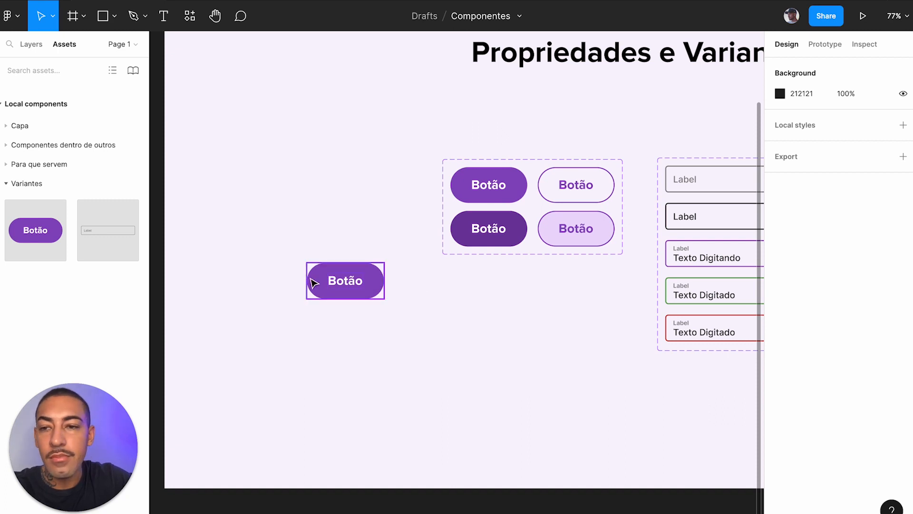
left_click_drag(314, 282, 352, 301)
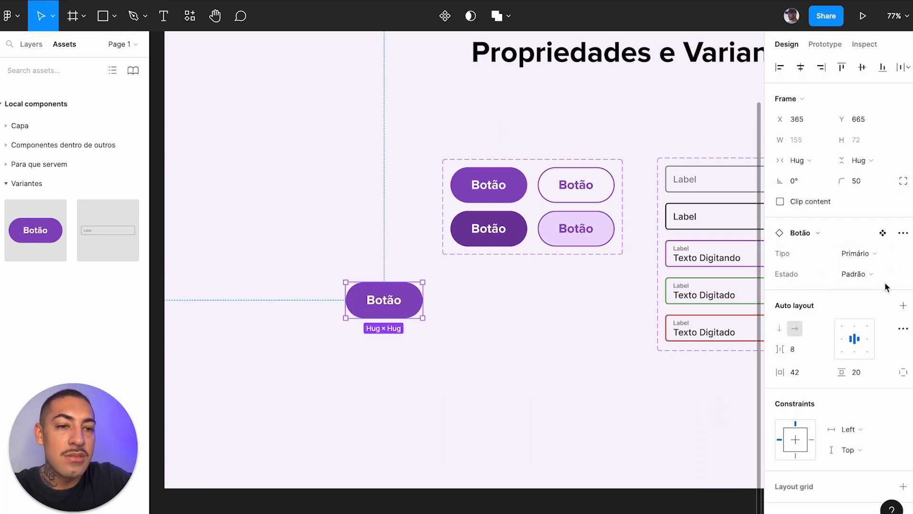
left_click(416, 378)
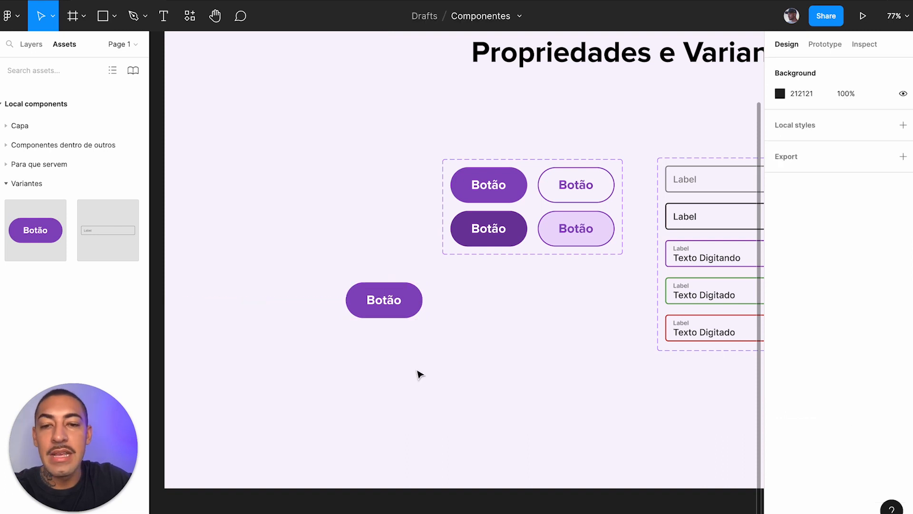
Detach the new Botão instance from its main component
left_click(372, 301)
scroll(372, 301, "up", 5)
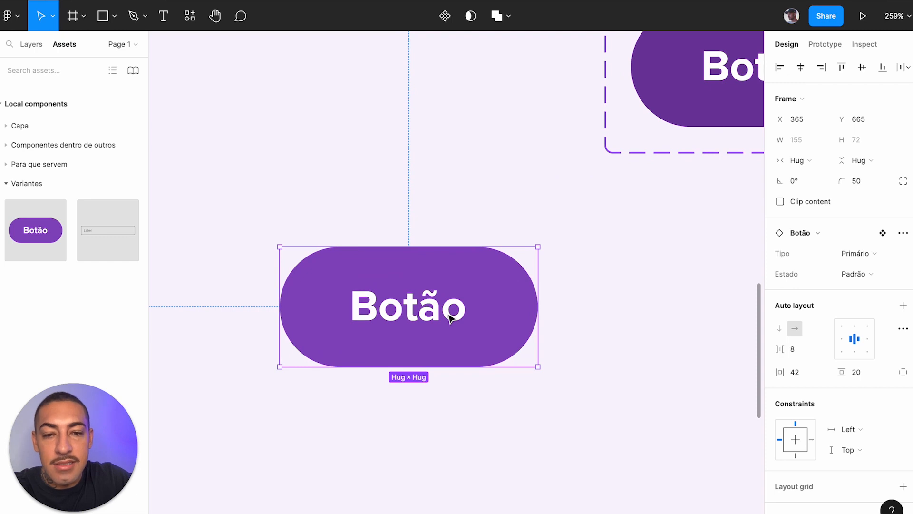
right_click(449, 317)
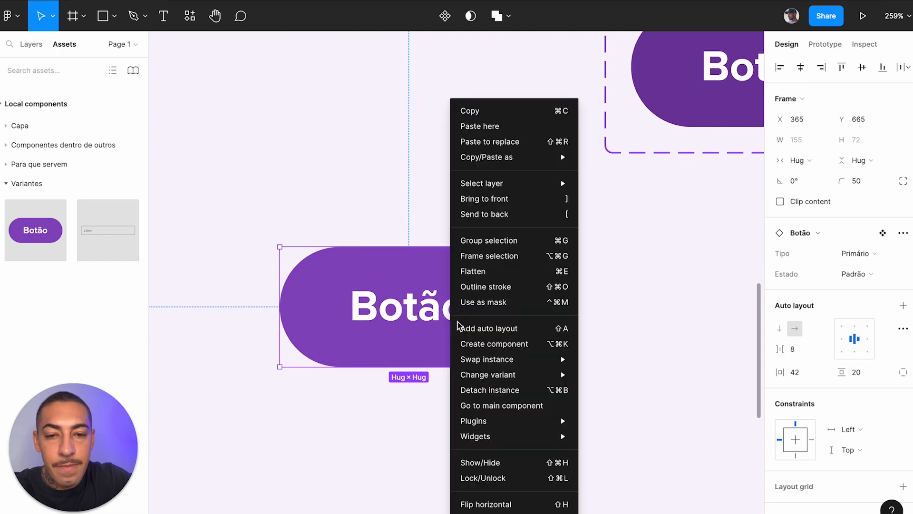
left_click(540, 395)
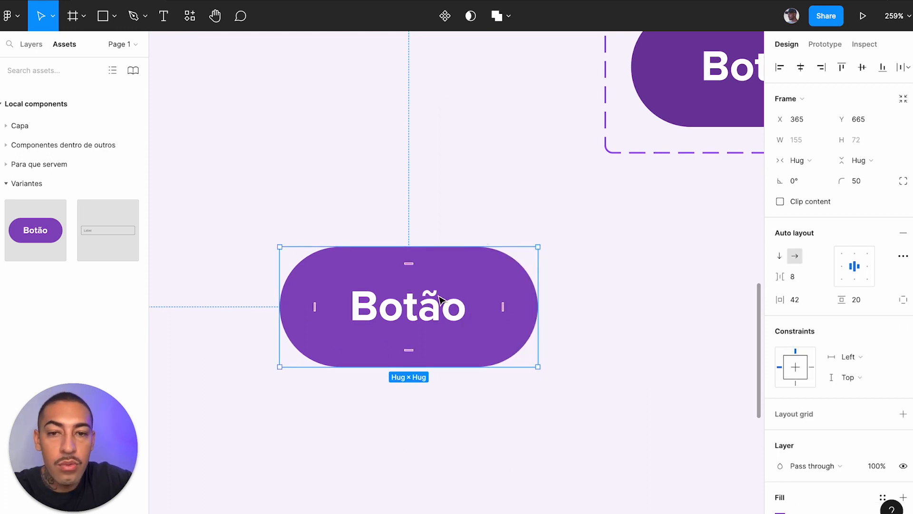
scroll(447, 299, "down", 2)
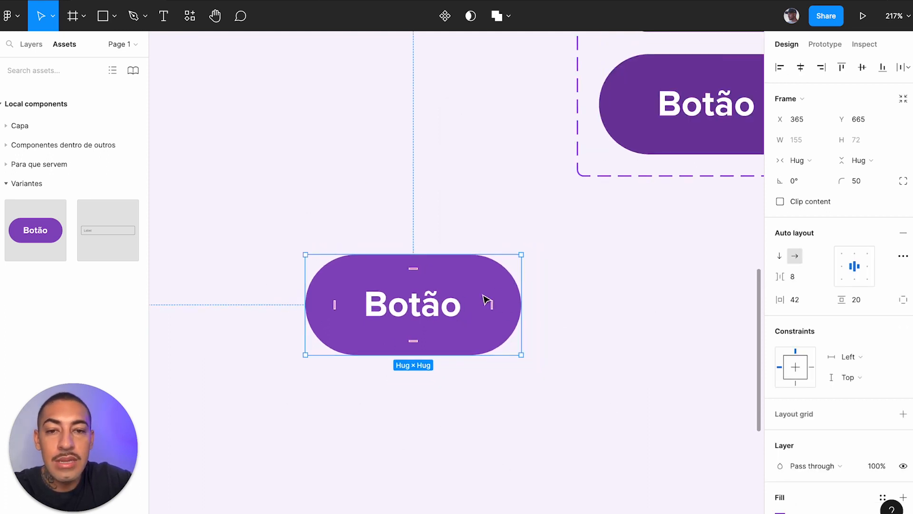
left_click(573, 340)
Bring up the layer list and examine how the detached Botão frame is structured
scroll(573, 341, "down", 5)
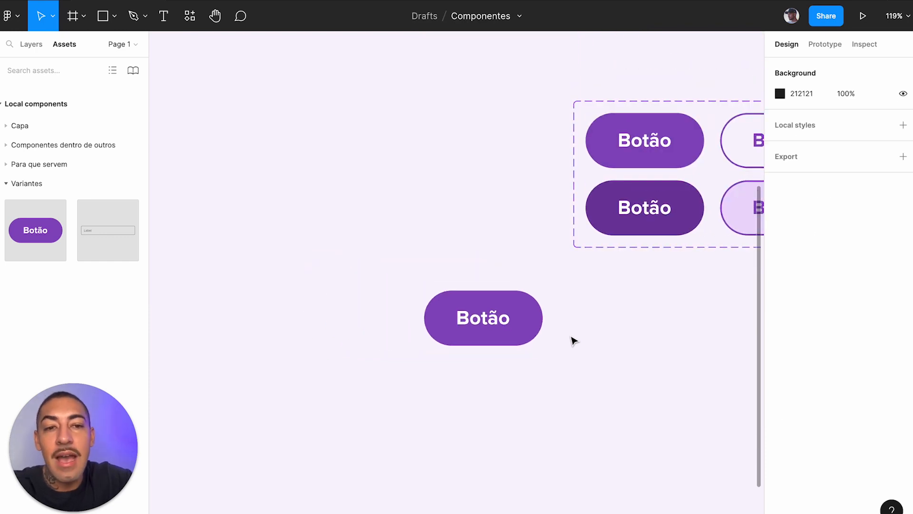
left_click(31, 44)
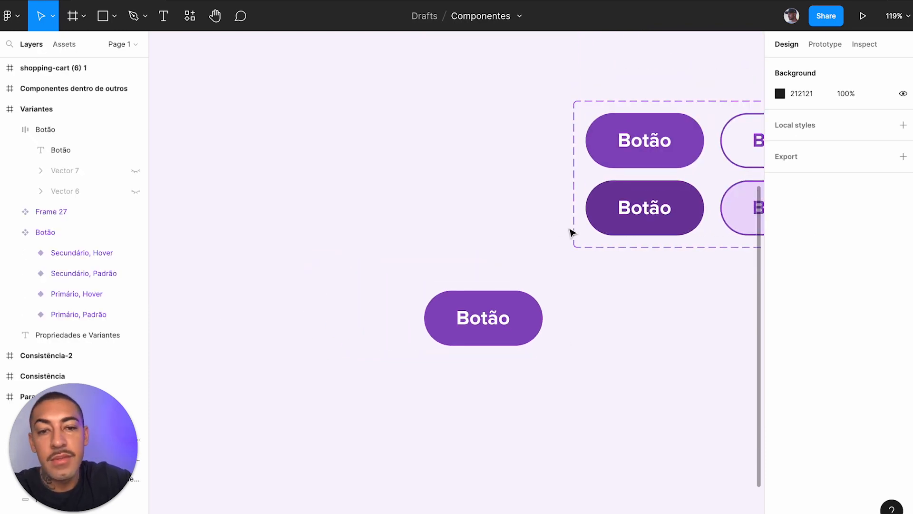
left_click(523, 328)
left_click(654, 338)
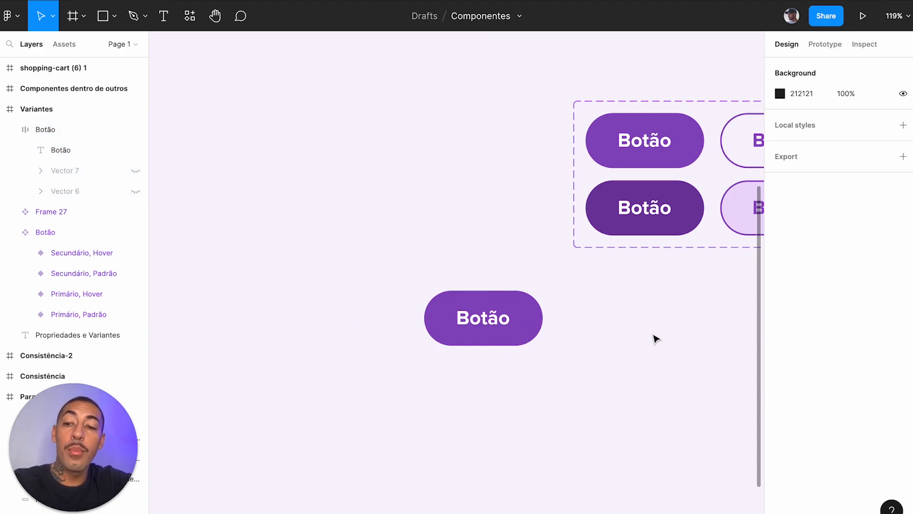
Review the "O que são Componentes?" slide, examining the definition text and the component symbol in its heading
scroll(655, 339, "down", 10)
scroll(655, 339, "left", 10)
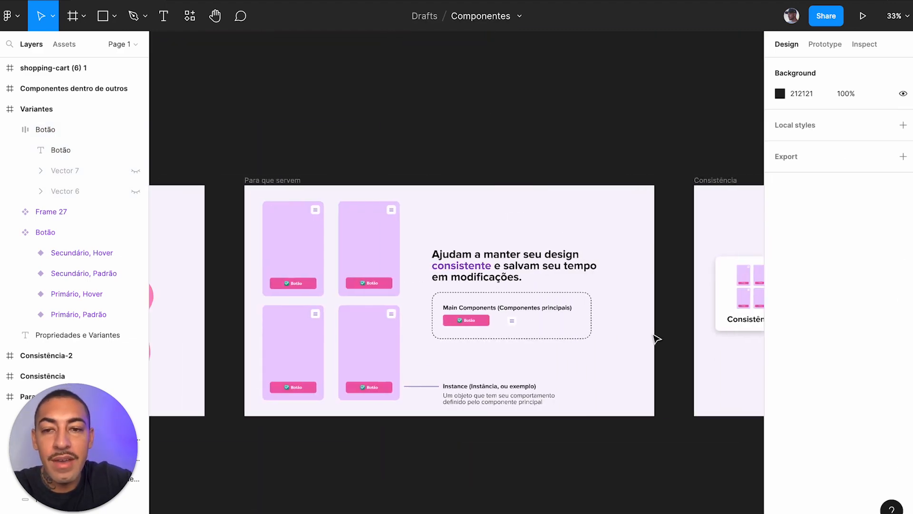
scroll(655, 338, "left", 10)
left_click(357, 313)
scroll(357, 313, "up", 10)
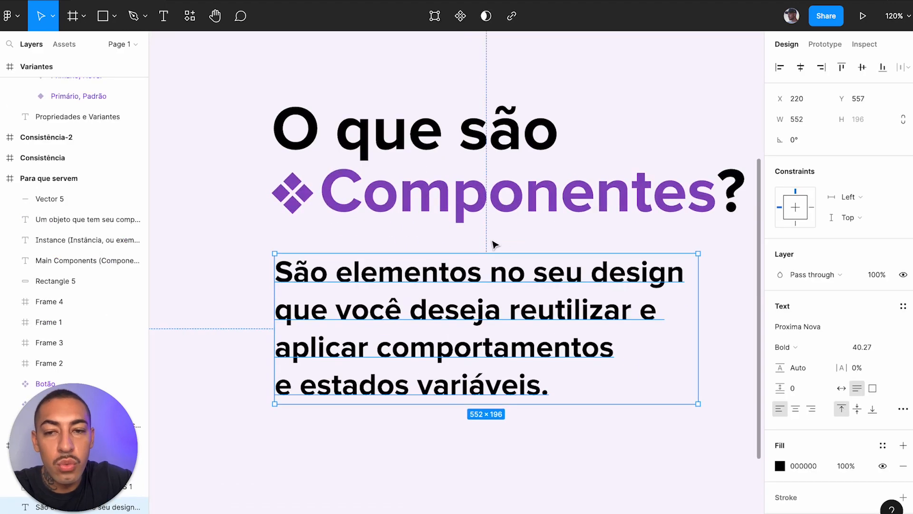
scroll(387, 238, "up", 3)
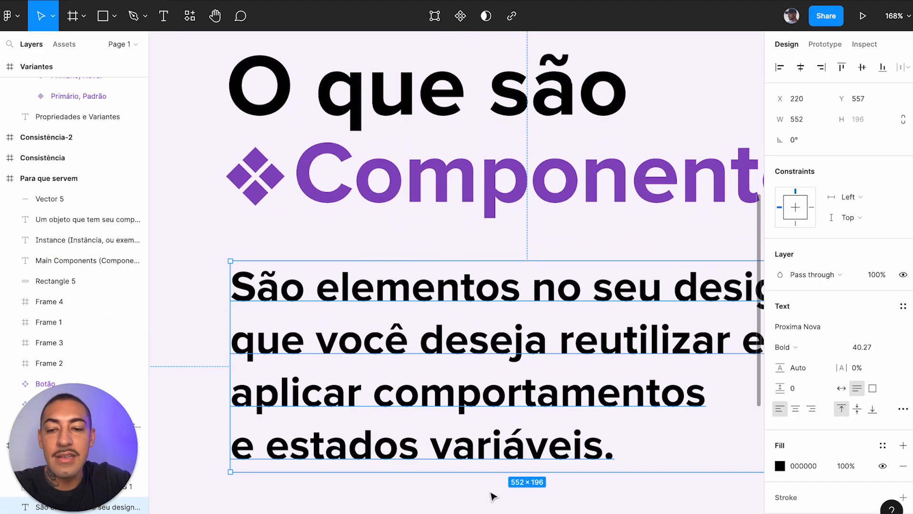
left_click(347, 195)
scroll(352, 224, "up", 2)
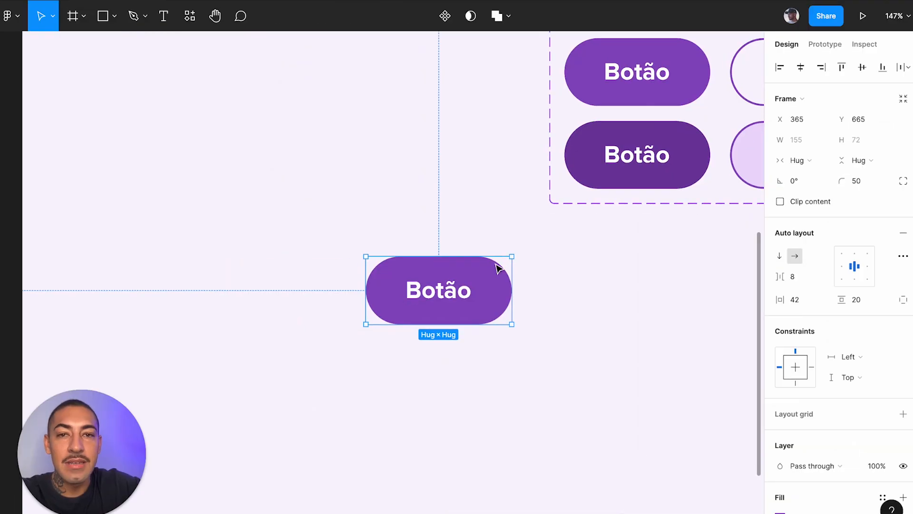
Create a component from the detached Botão frame and undo the conversion
scroll(496, 268, "right", 5)
key("super+alt+k")
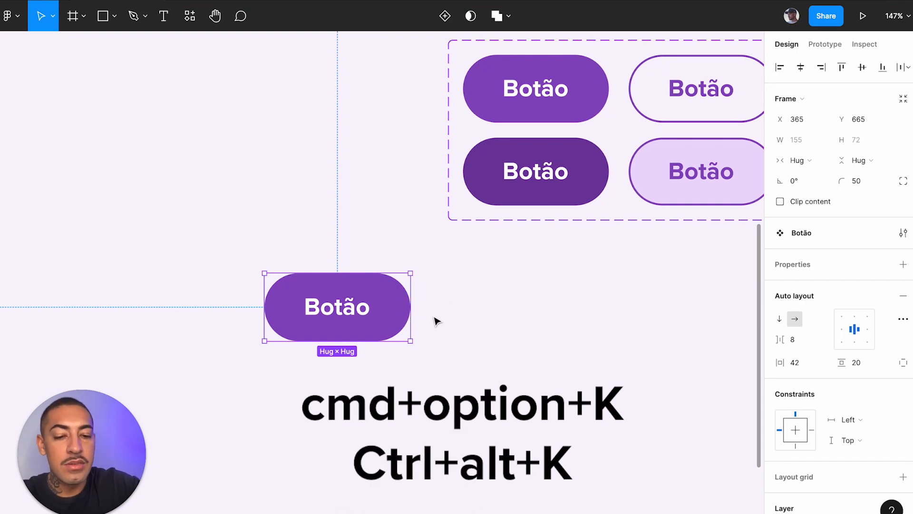
key("super+z")
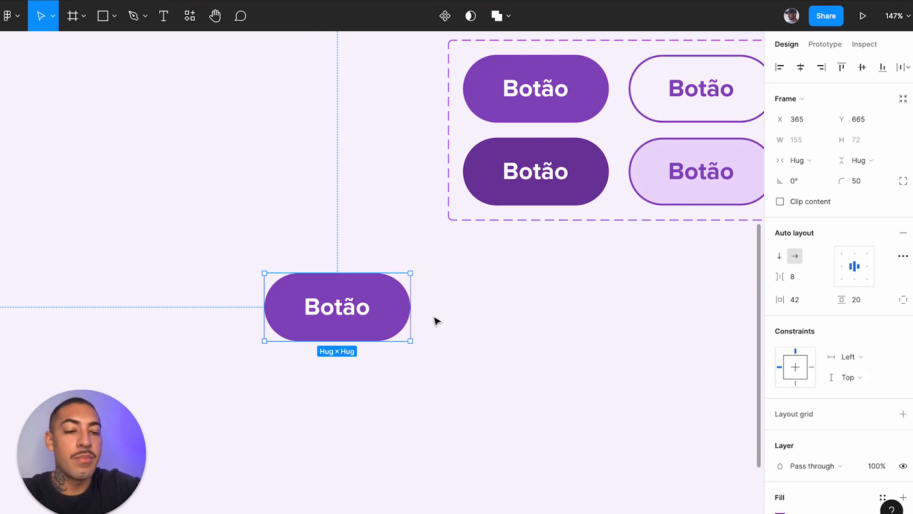
Turn the detached Botão frame below the component set into a new main component
left_click(423, 325)
left_click(334, 309)
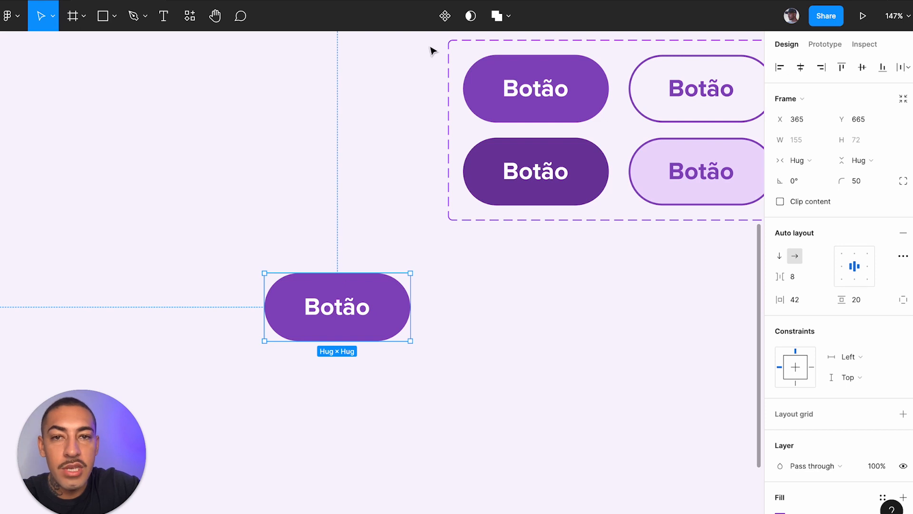
left_click(463, 265)
left_click(368, 300)
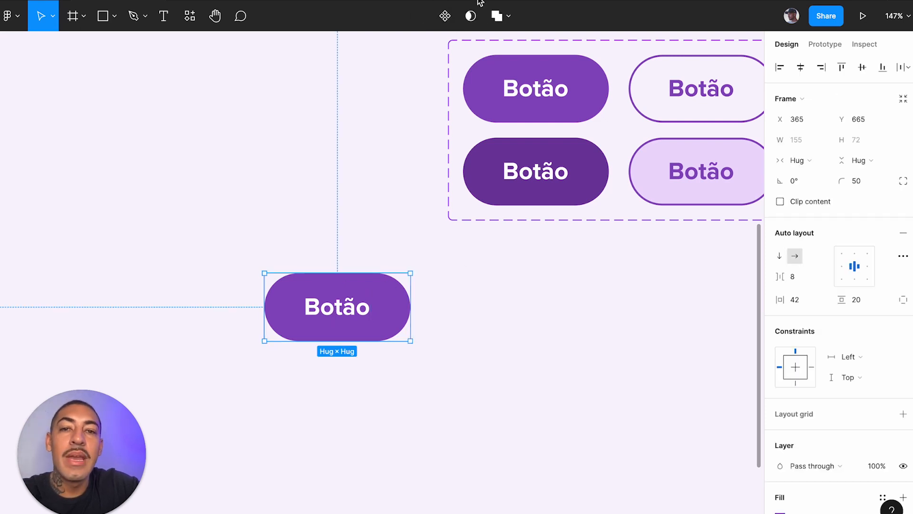
left_click(450, 20)
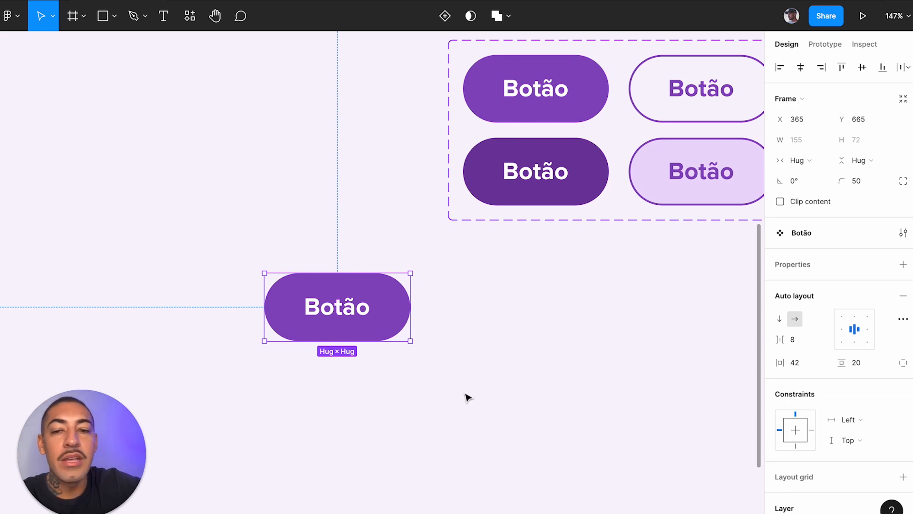
Move the new Botão main component to about X 216, Y 715, away from the existing component set
scroll(334, 323, "down", 5)
left_click_drag(342, 325, 391, 320)
scroll(285, 343, "up", 5)
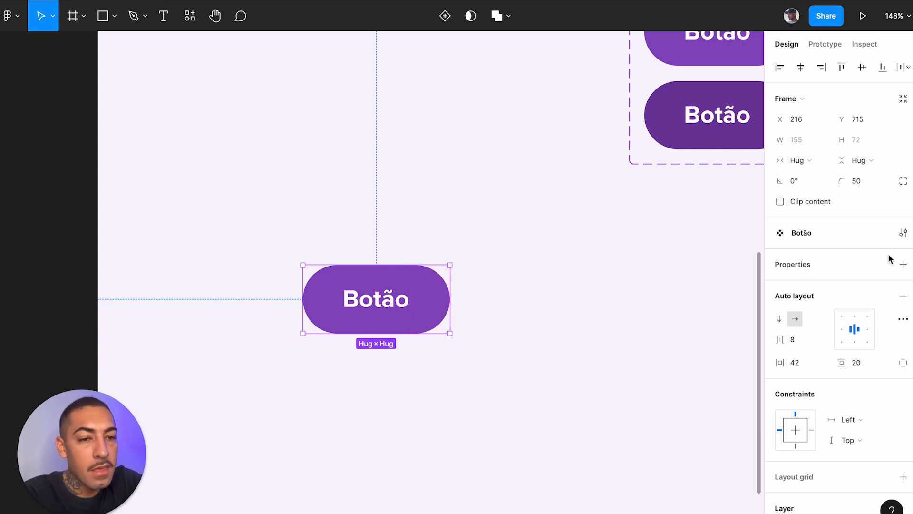
Add a variant property to the Botão component and name it Tipo
left_click(902, 265)
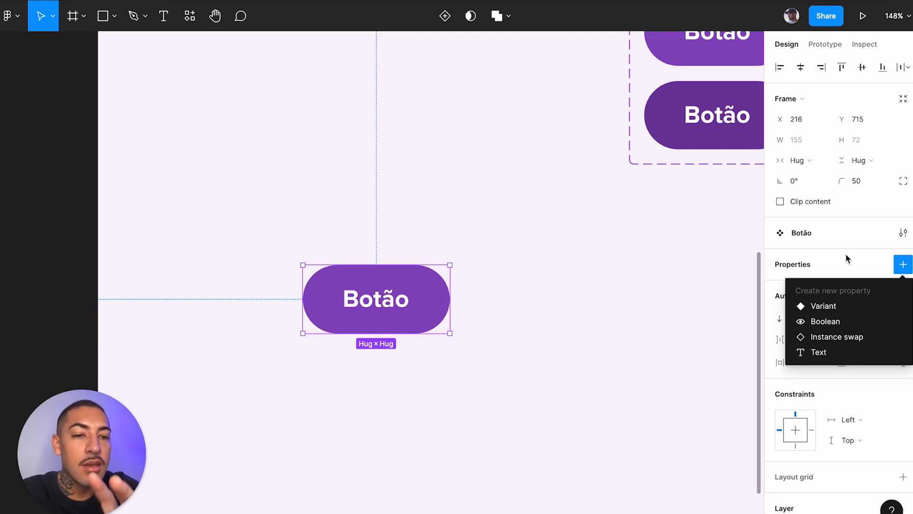
left_click(818, 306)
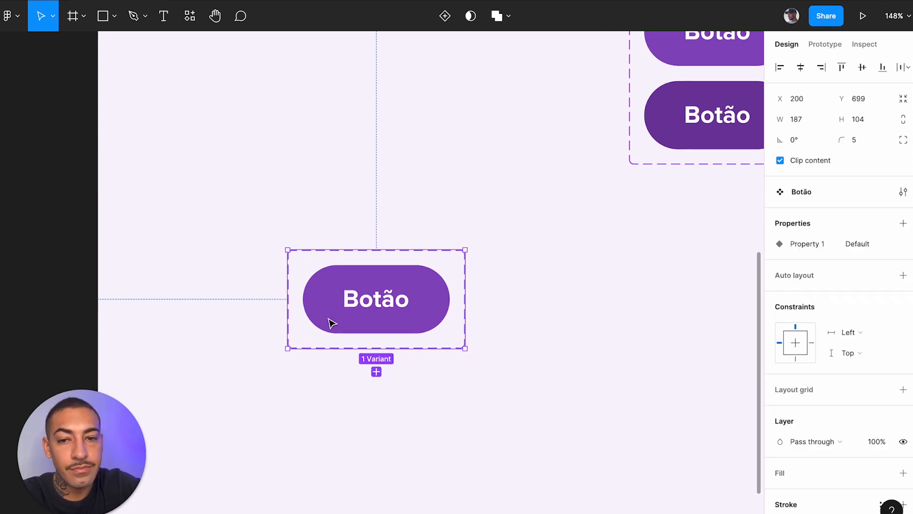
double_click(808, 245)
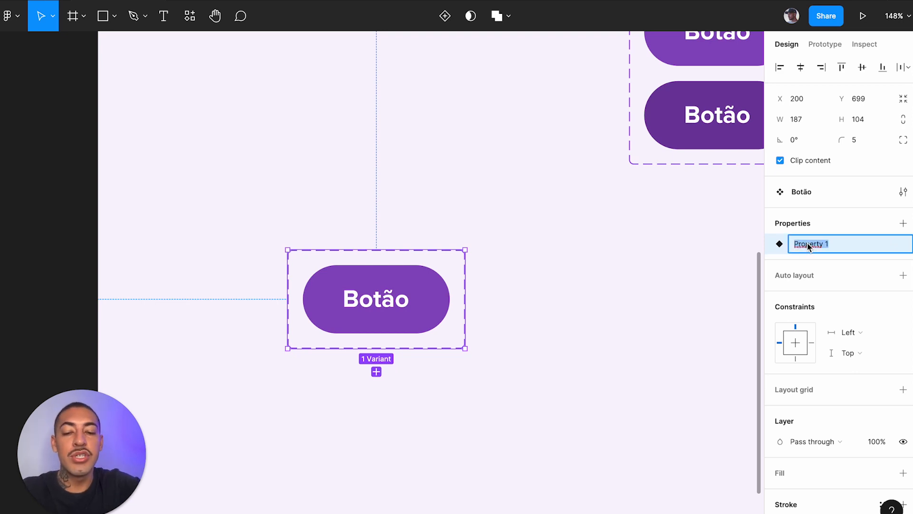
type("TY")
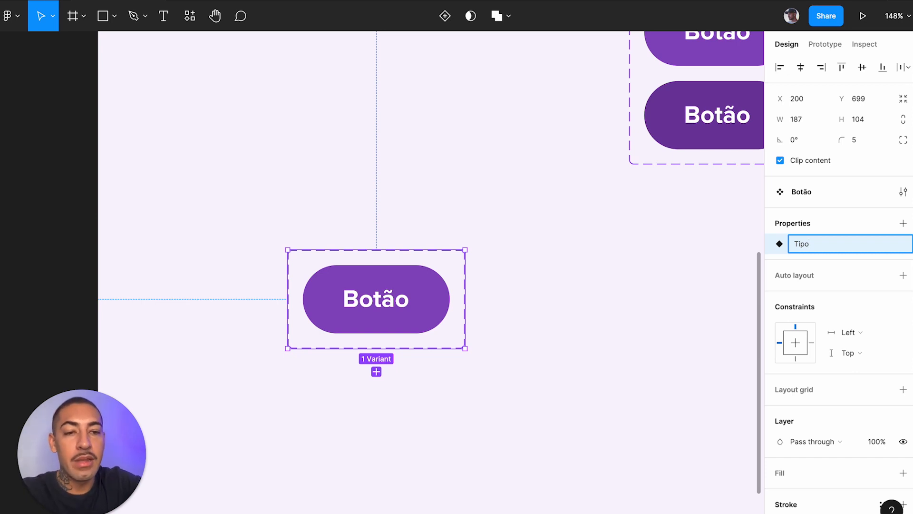
key("Return")
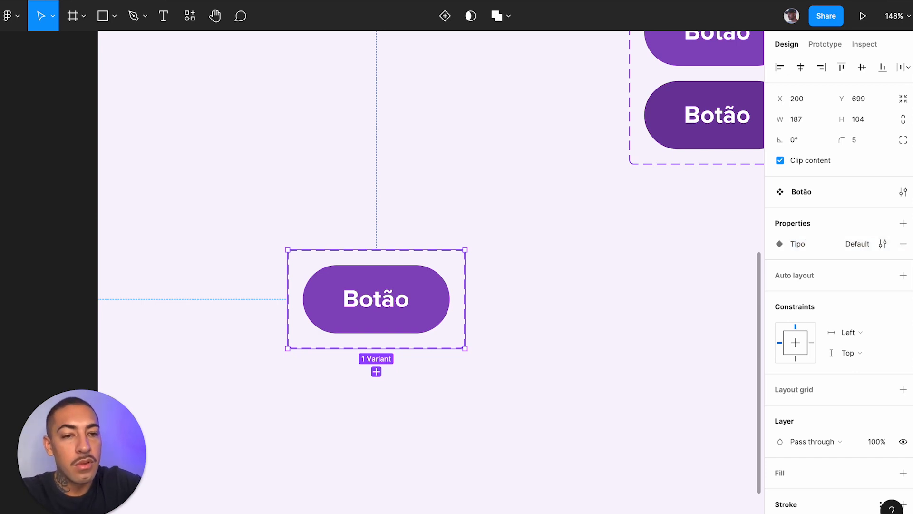
Set the Tipo value of the single Botão variant to Padrão
left_click(425, 311)
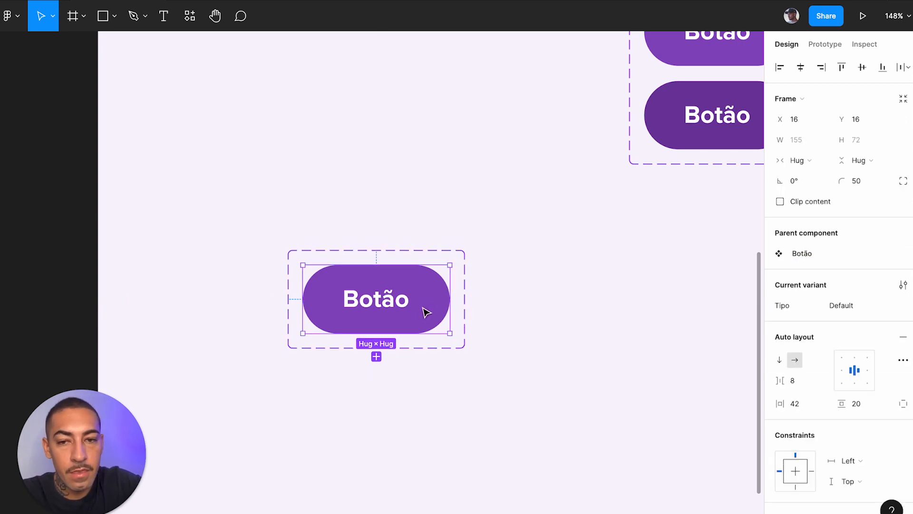
left_click(860, 301)
type("Padrão")
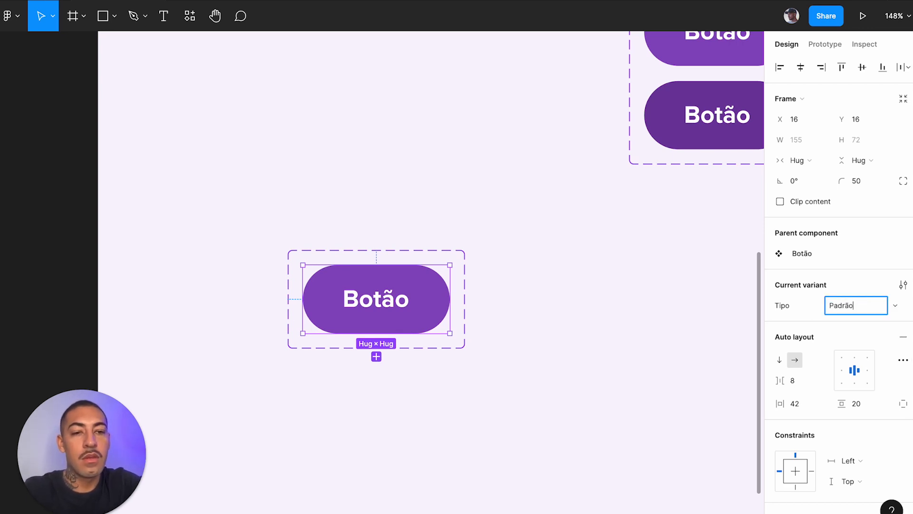
key("Return")
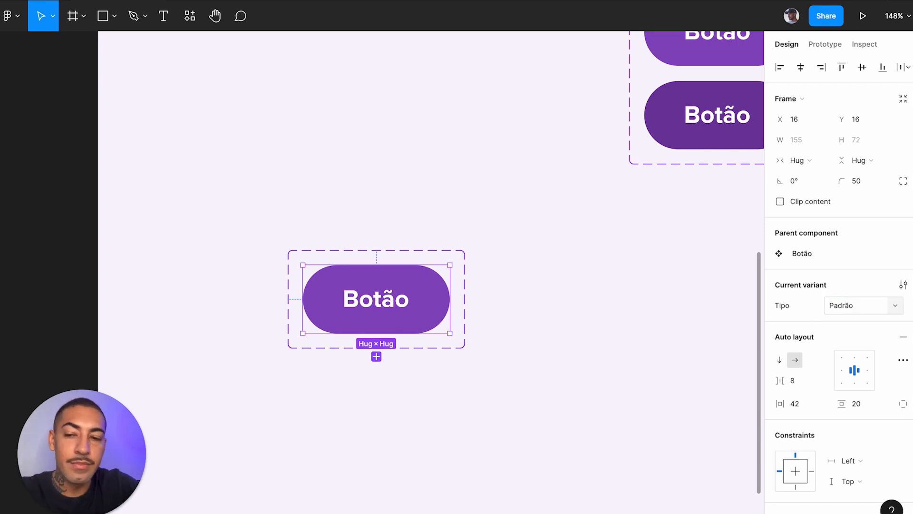
left_click(590, 280)
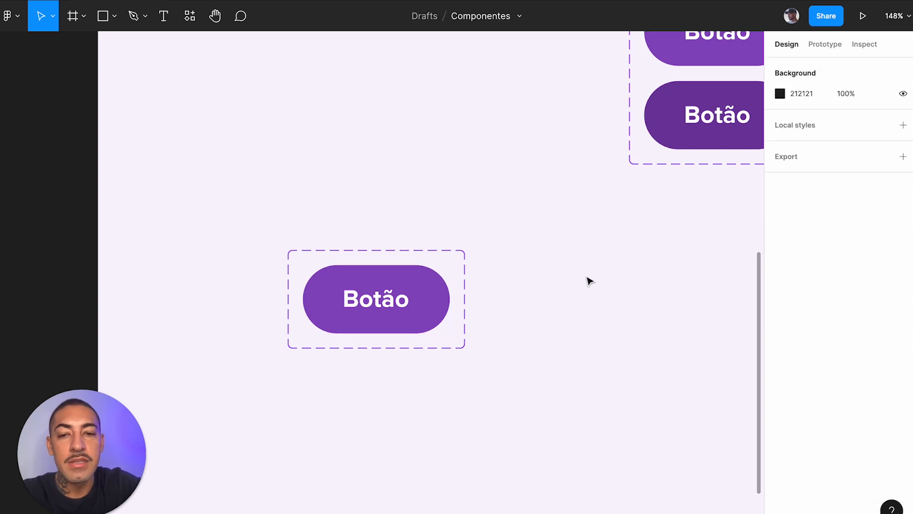
left_click(419, 285)
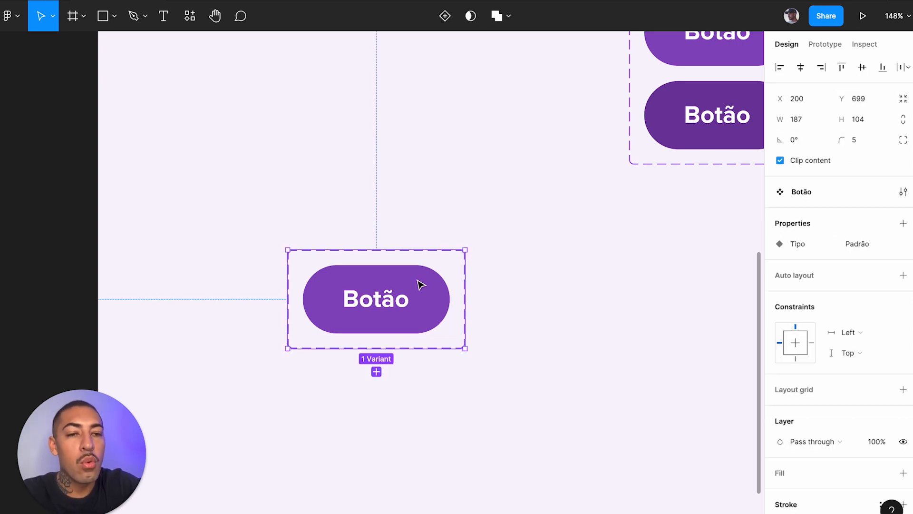
left_click(595, 250)
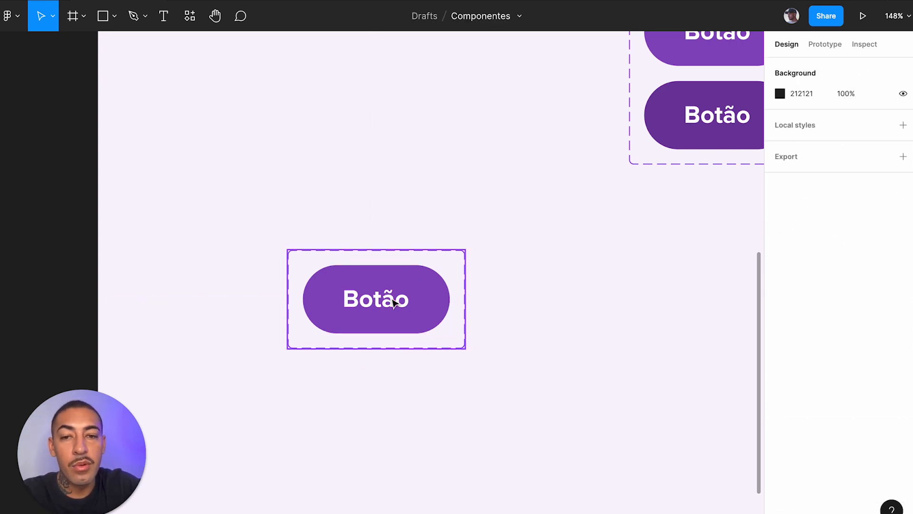
Add a second variant property named Estado with the value Padrão to the new Botão component set
left_click(395, 299)
left_click(903, 223)
left_click(855, 263)
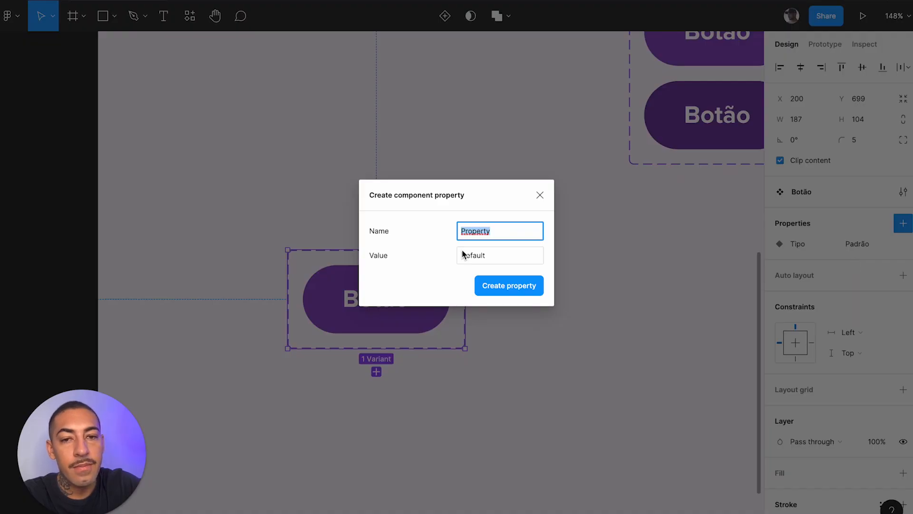
type("Estado")
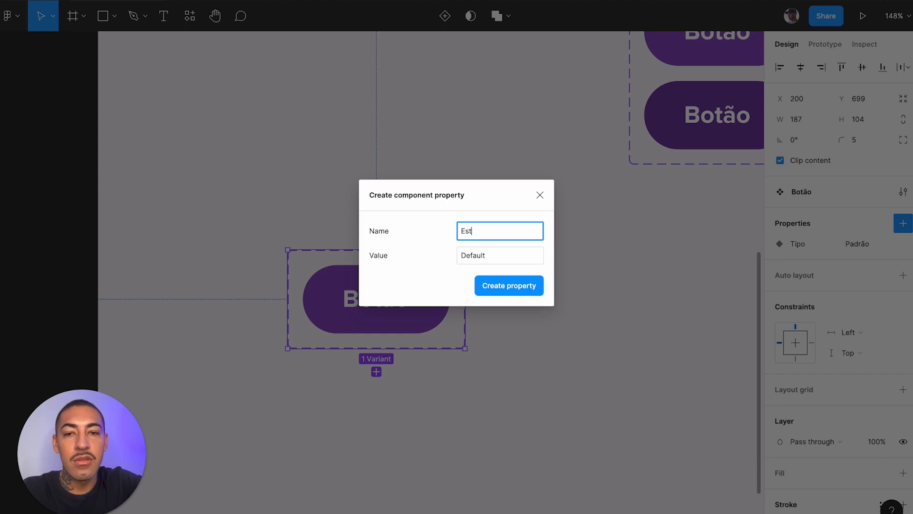
left_click(478, 255)
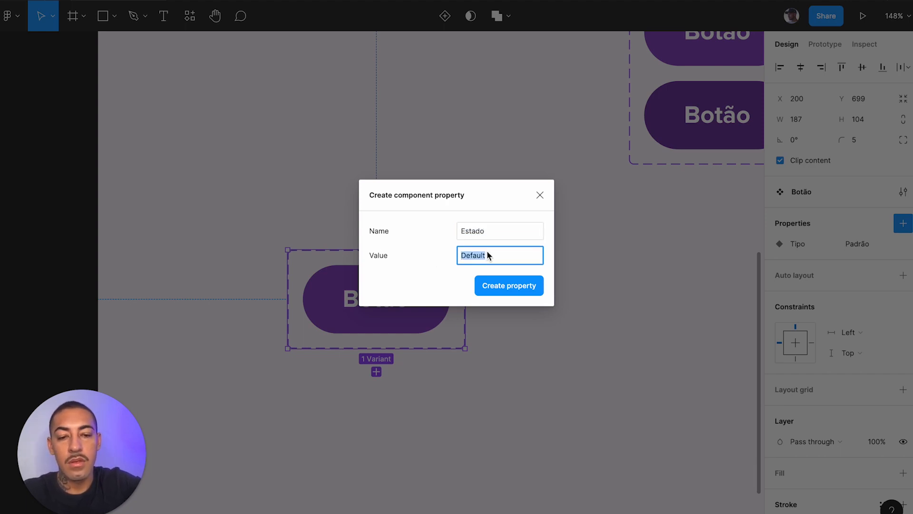
type("Padrão")
key("Return")
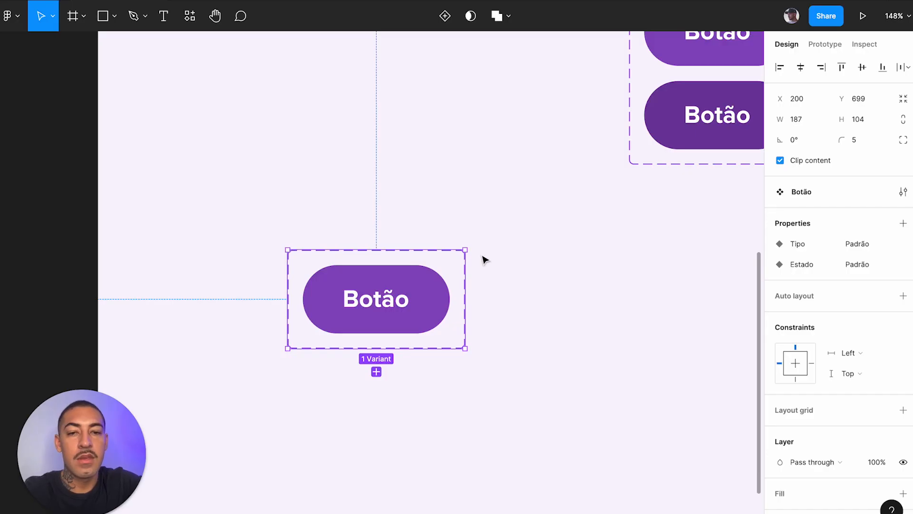
Set the Tipo value of the Botão variant to Primário
left_click(879, 244)
left_click(877, 243)
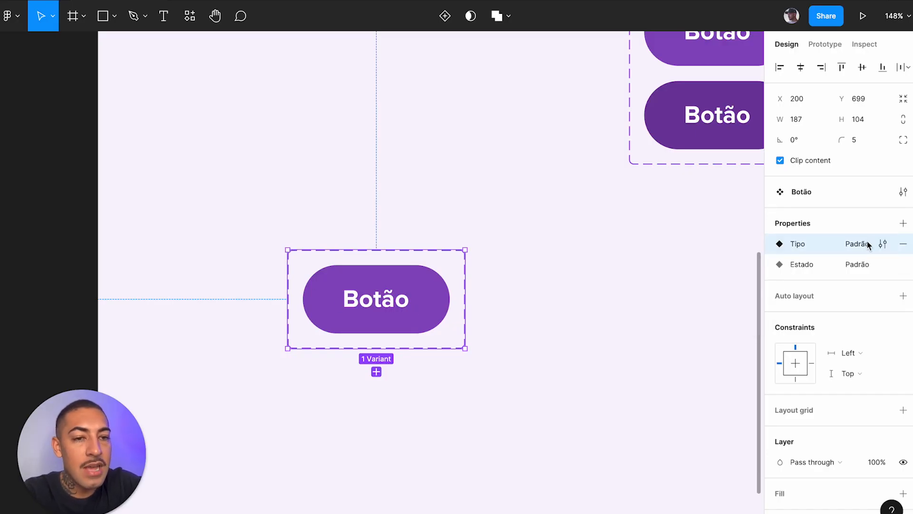
double_click(861, 244)
key("Return")
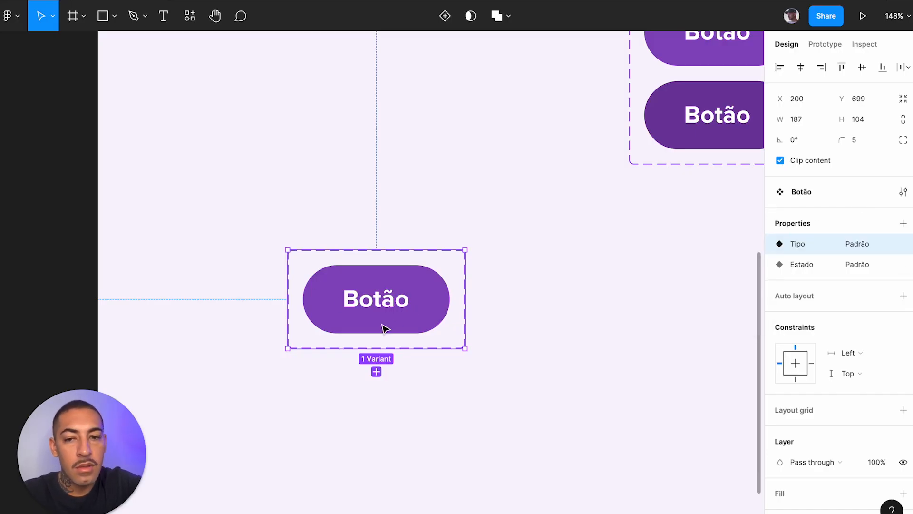
left_click(383, 326)
left_click(853, 310)
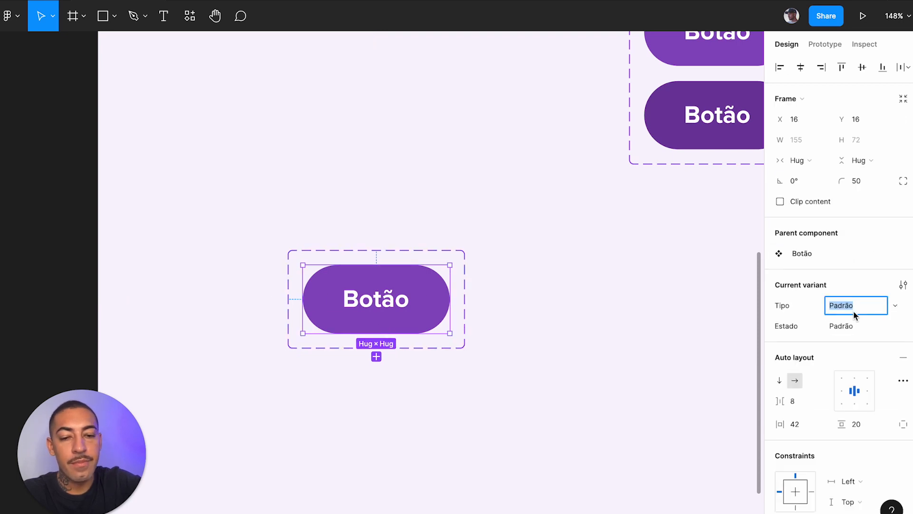
type("Primário")
key("Return")
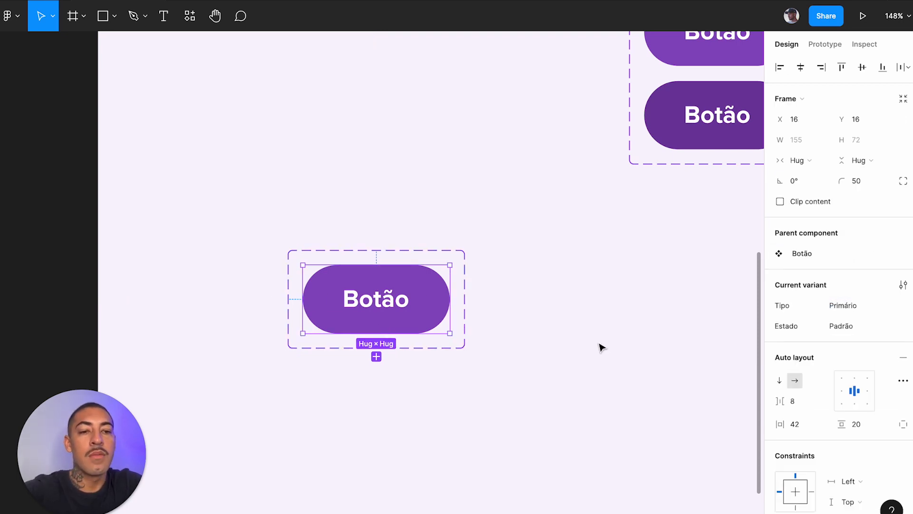
Add a second variant to the Botão component set and set its Estado to Hover
left_click(547, 277)
left_click(397, 298)
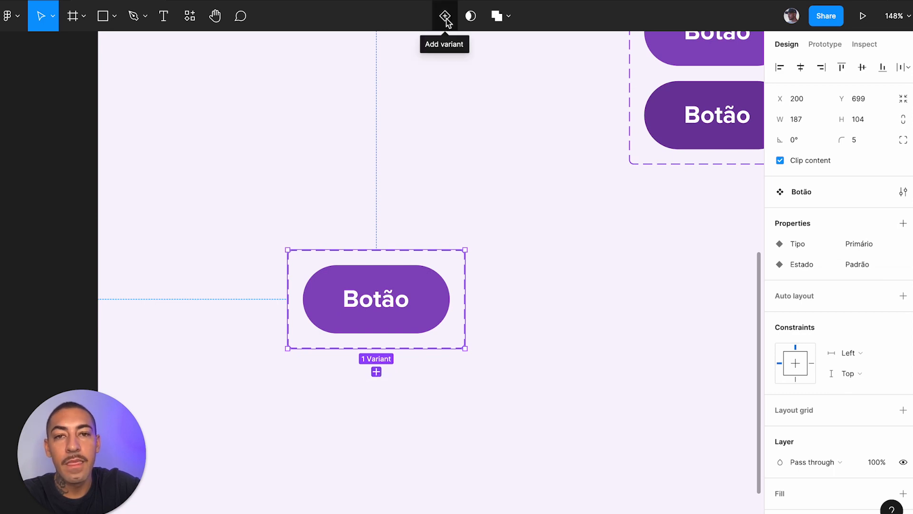
left_click(377, 373)
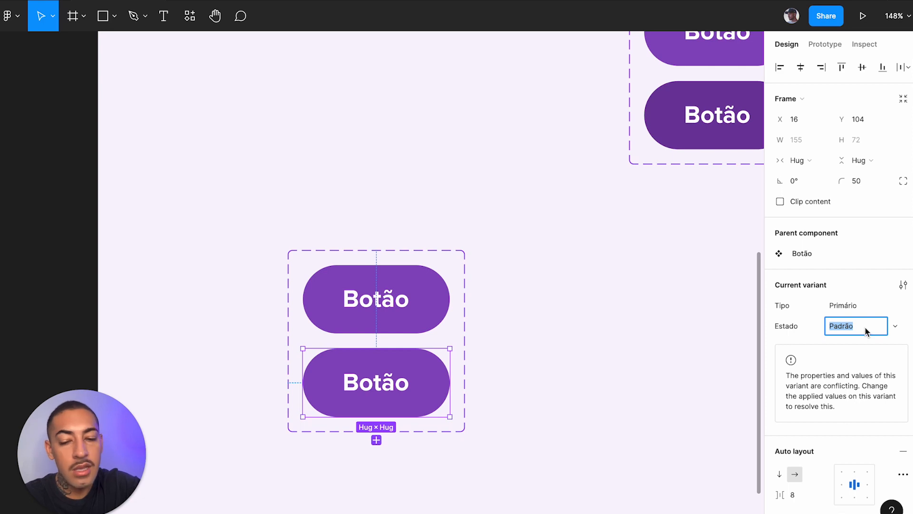
type("Hover")
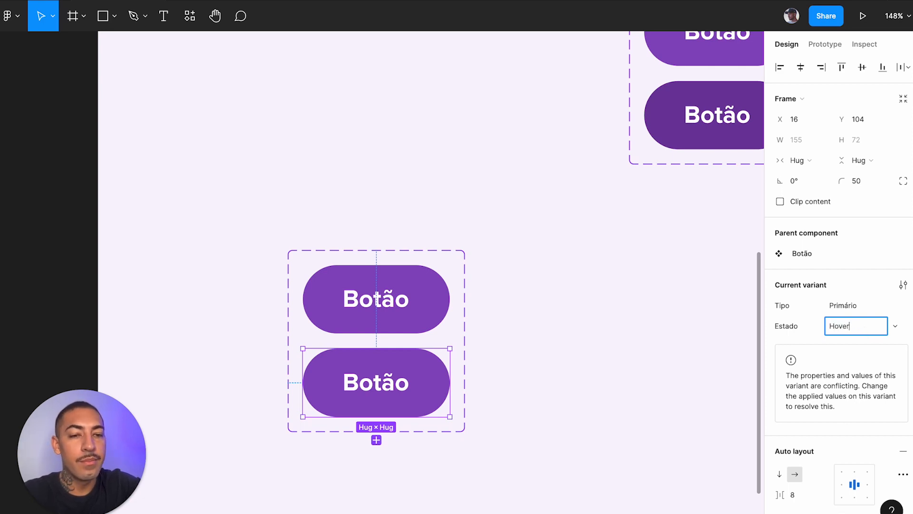
key("Return")
Darken the fill of the Hover variant to the deep purple 512379
scroll(579, 319, "down", 2)
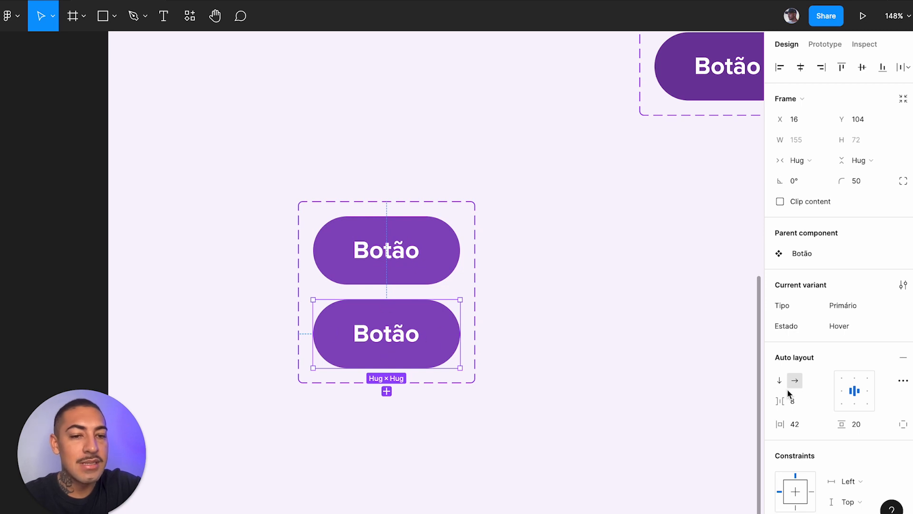
scroll(788, 394, "down", 5)
left_click(779, 436)
left_click_drag(708, 269, 720, 307)
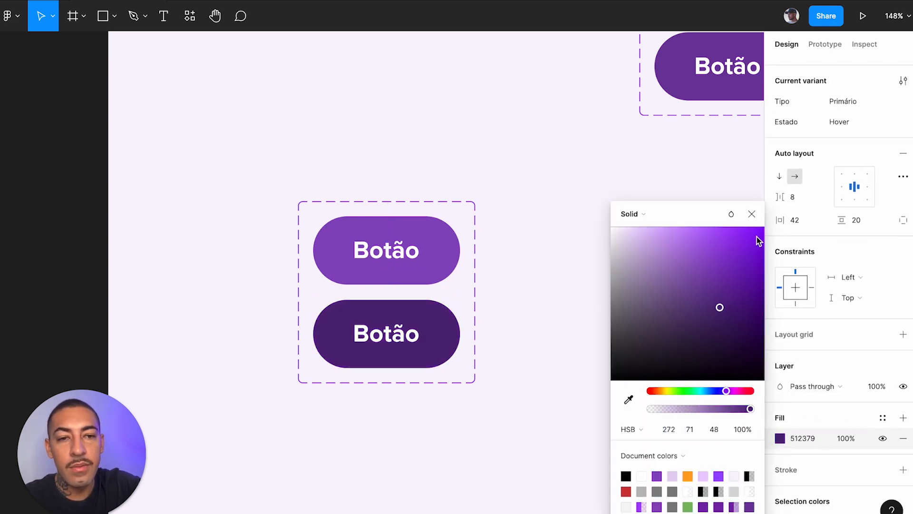
key("Escape")
left_click(629, 249)
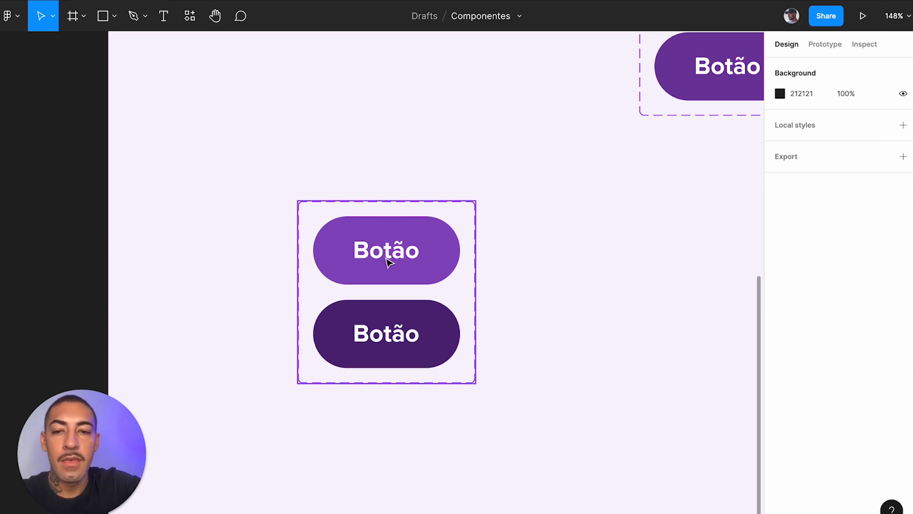
Add a third variant to the Botão component set, below the dark Hover button
left_click(400, 263)
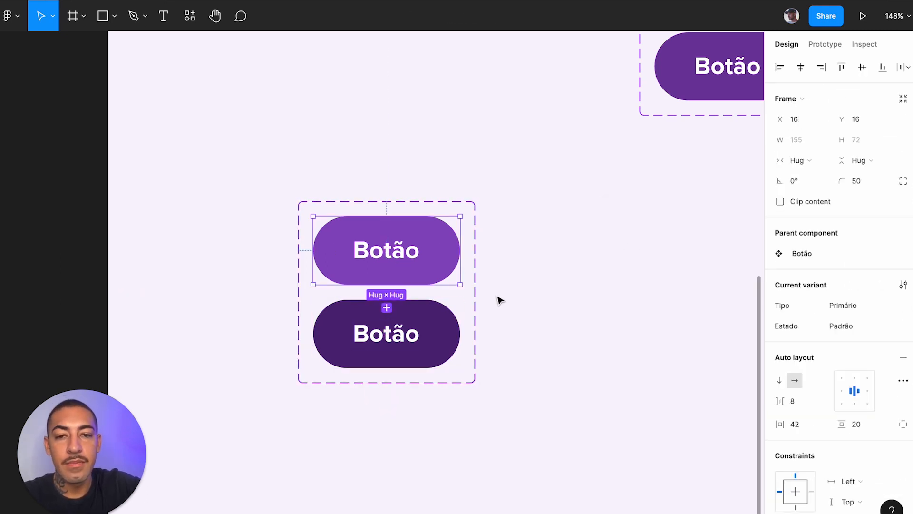
left_click(489, 271)
left_click(475, 246)
left_click(388, 406)
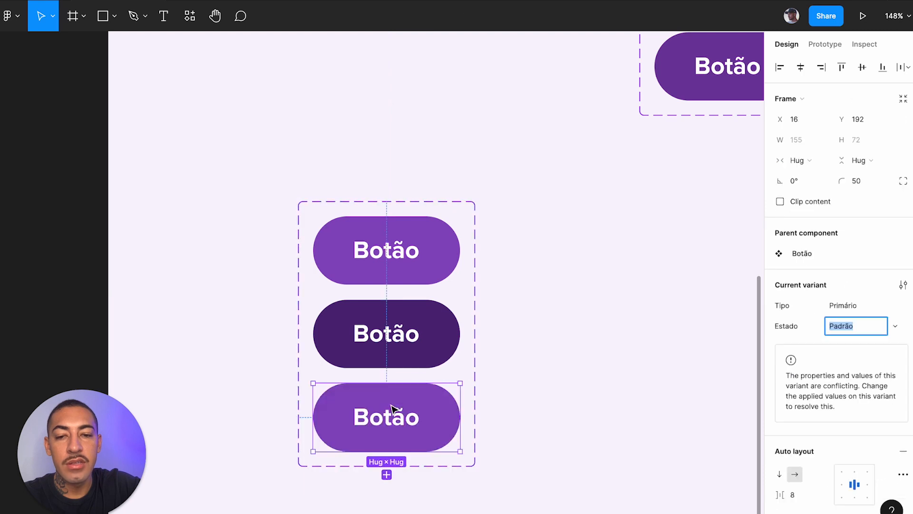
Widen the Botão component set for a second column and move the third variant beside the first, at X 203, Y 16
left_click(523, 271)
left_click(476, 264)
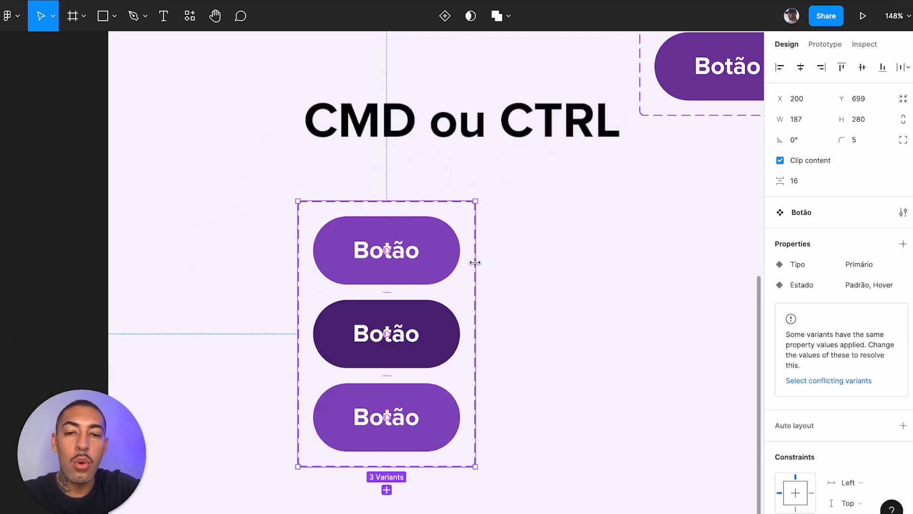
left_click_drag(475, 261, 688, 244)
scroll(647, 246, "down", 3)
left_click(458, 387)
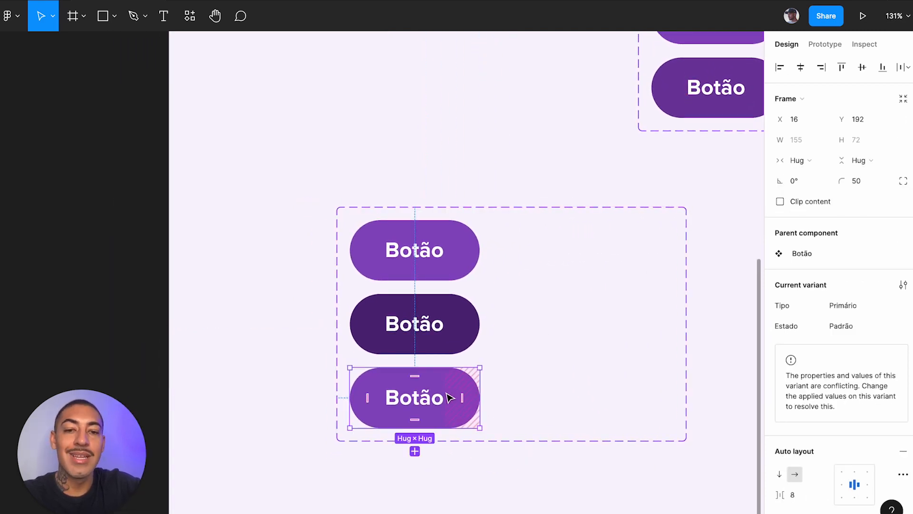
left_click_drag(449, 397, 604, 246)
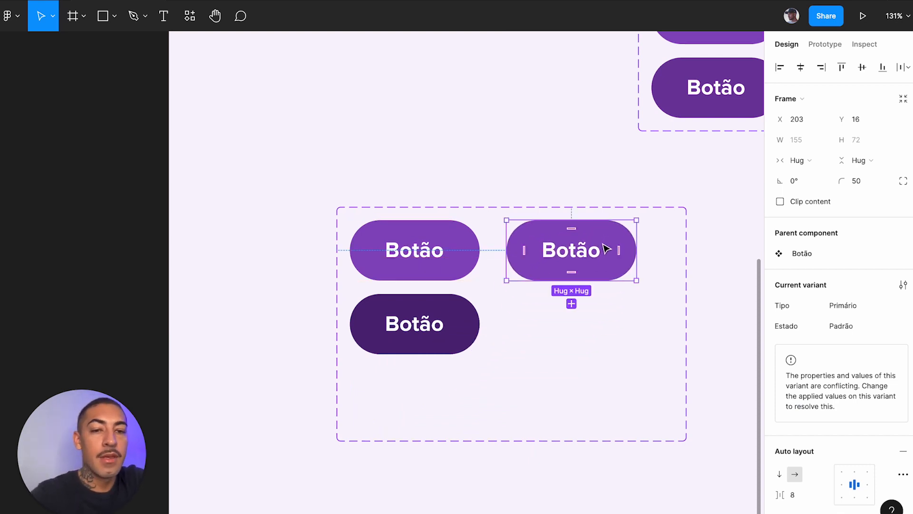
Set the Tipo value of the variant in the second column to Secundário
left_click(857, 304)
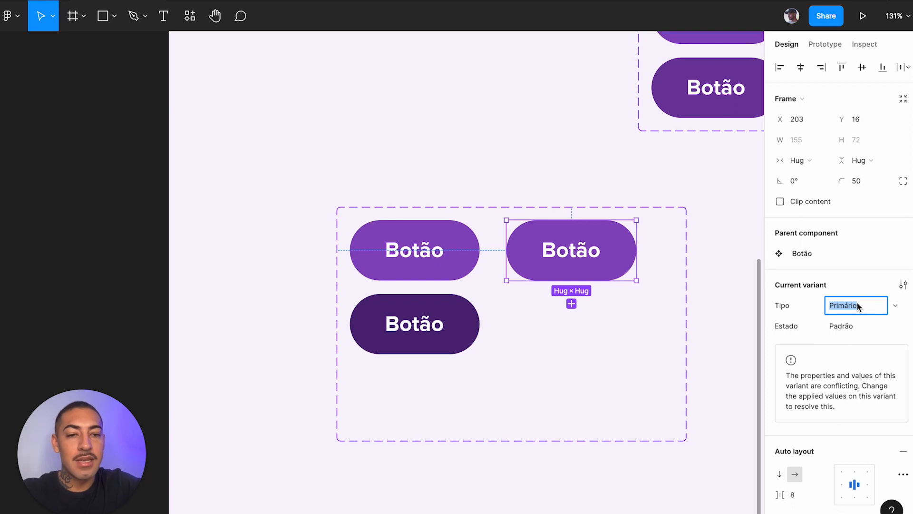
type("Se")
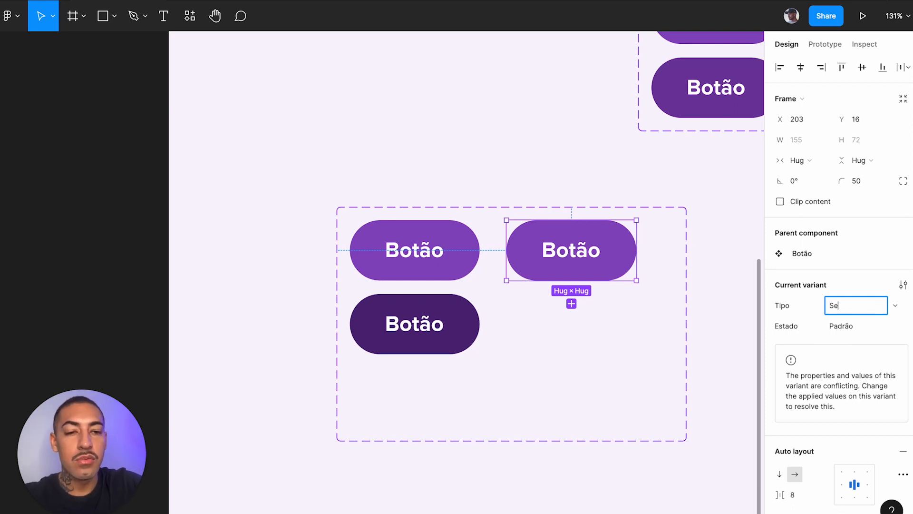
type("cundário")
key("Return")
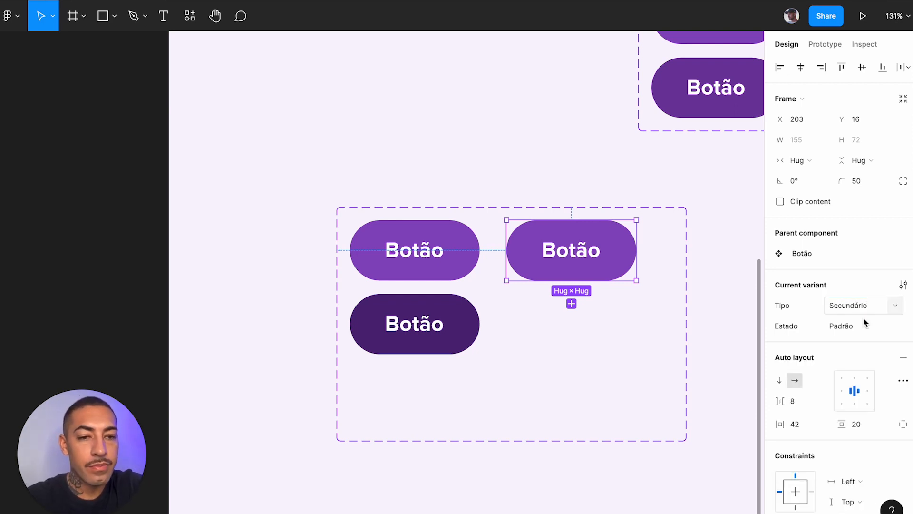
scroll(850, 359, "down", 6)
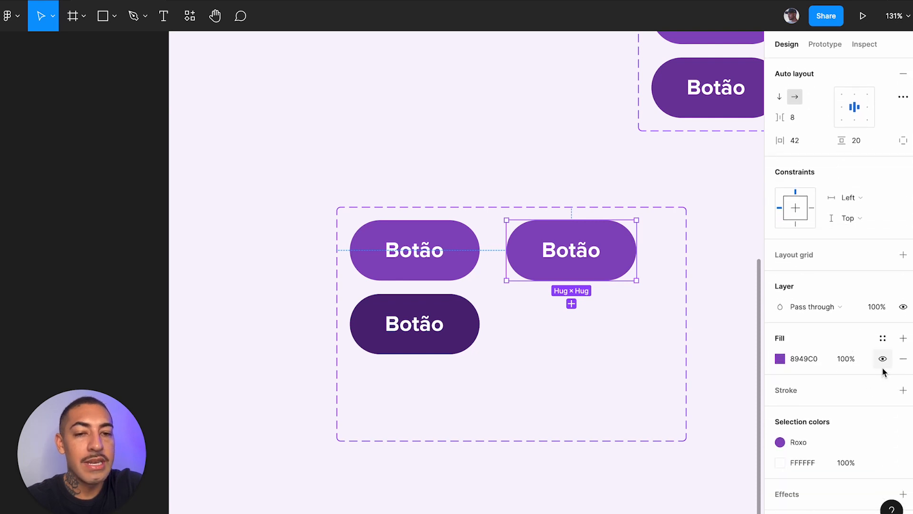
Hide the fill of the Secundário variant and give it an inside stroke 2 px thick
left_click(883, 359)
left_click(845, 397)
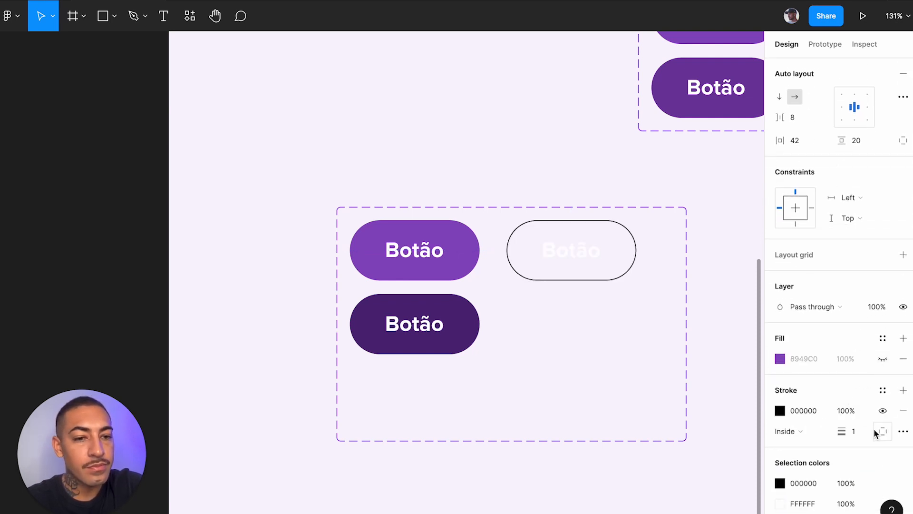
left_click(854, 431)
type("2")
key("Return")
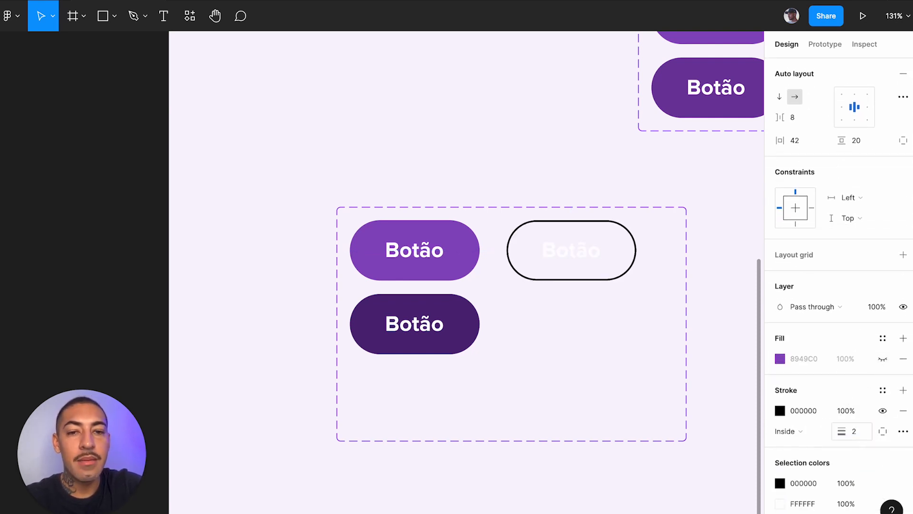
left_click(883, 391)
left_click(832, 288)
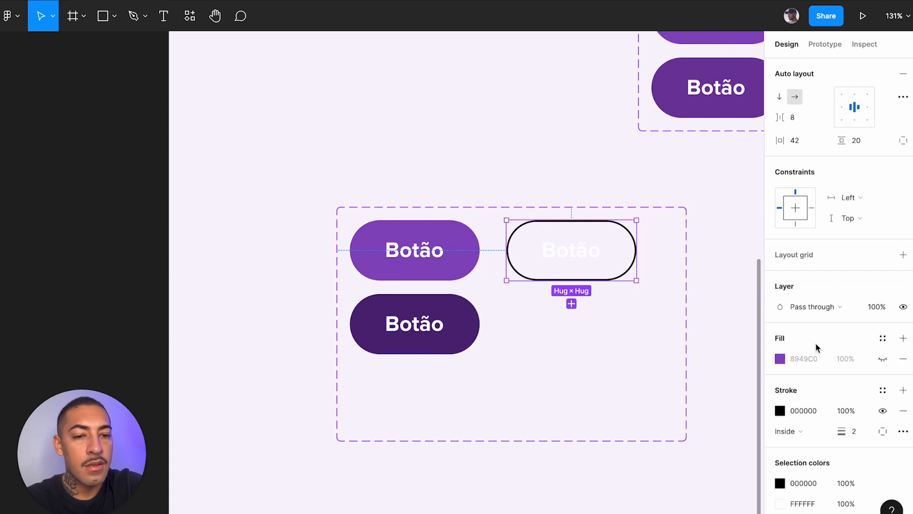
Colour the outlined variant's stroke and label text with the purple 8949C0 used on the primary button
left_click(780, 410)
left_click(627, 400)
left_click(466, 248)
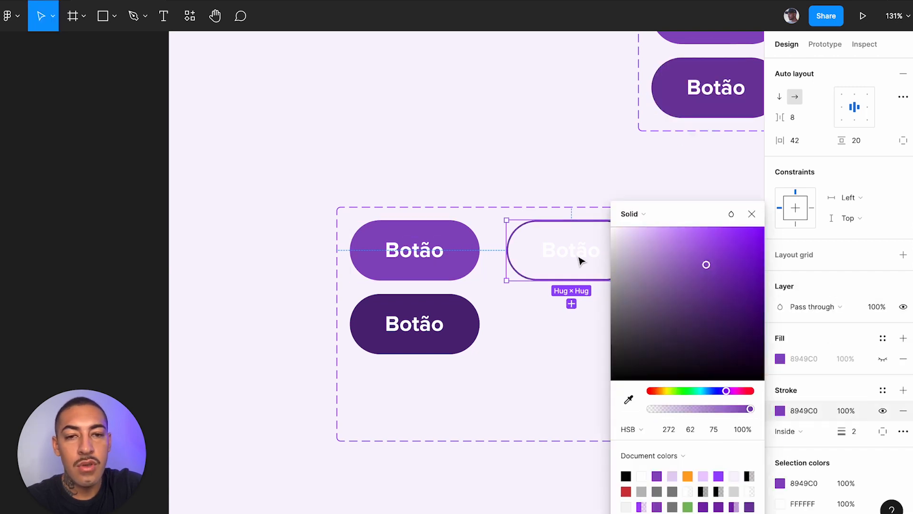
left_click(579, 252)
left_click(521, 177)
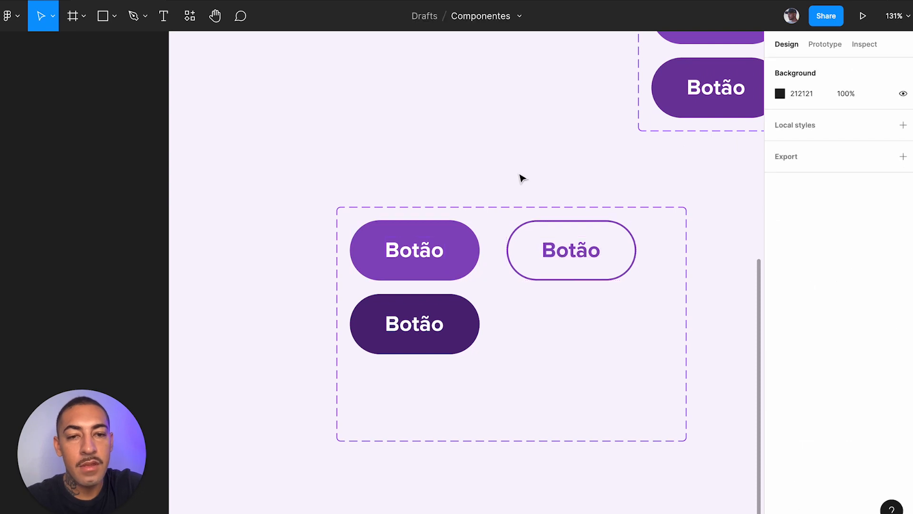
Add a new variant to the Botão component set directly below the outlined Secundário button
left_click(583, 267)
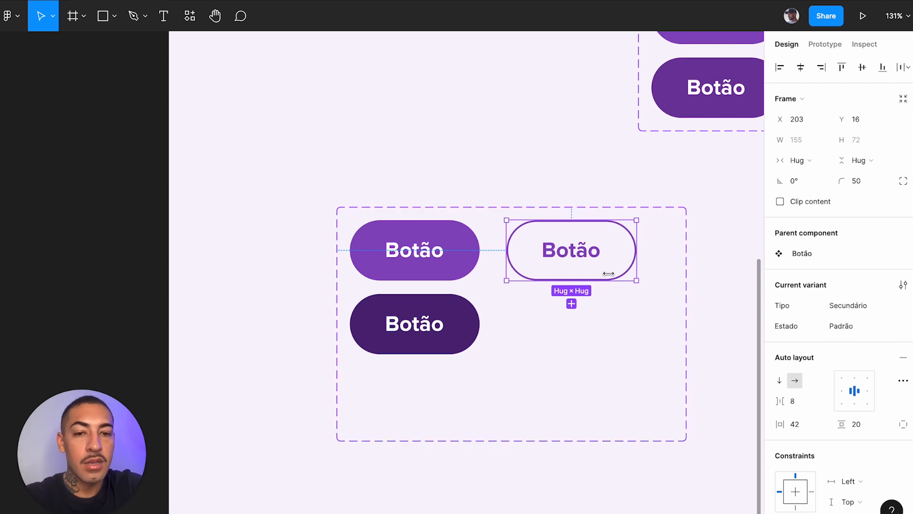
left_click(571, 304)
mouse_move(589, 279)
left_mouse_down()
mouse_move(597, 271)
mouse_move(593, 334)
left_mouse_up()
Show the purple fill of the new outlined variant and reduce the fill's opacity to 12%
scroll(856, 358, "down", 8)
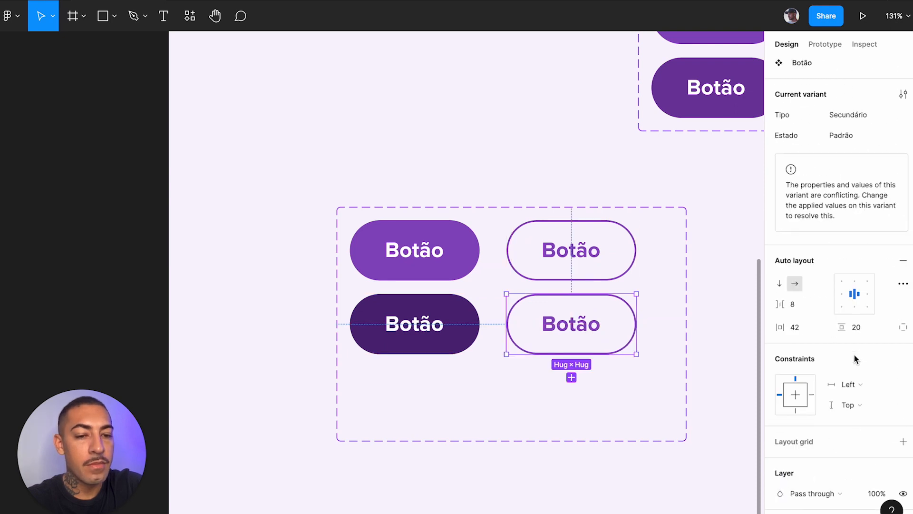
left_click(882, 346)
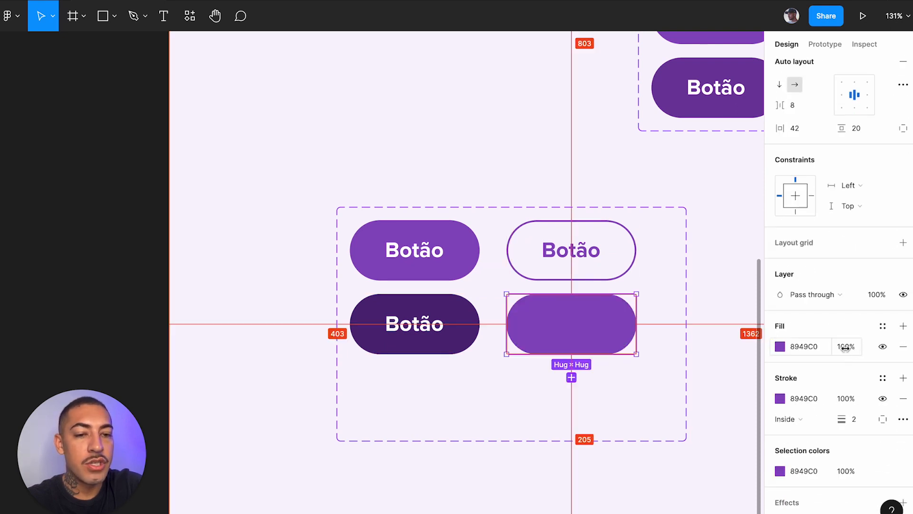
left_click_drag(847, 346, 840, 347)
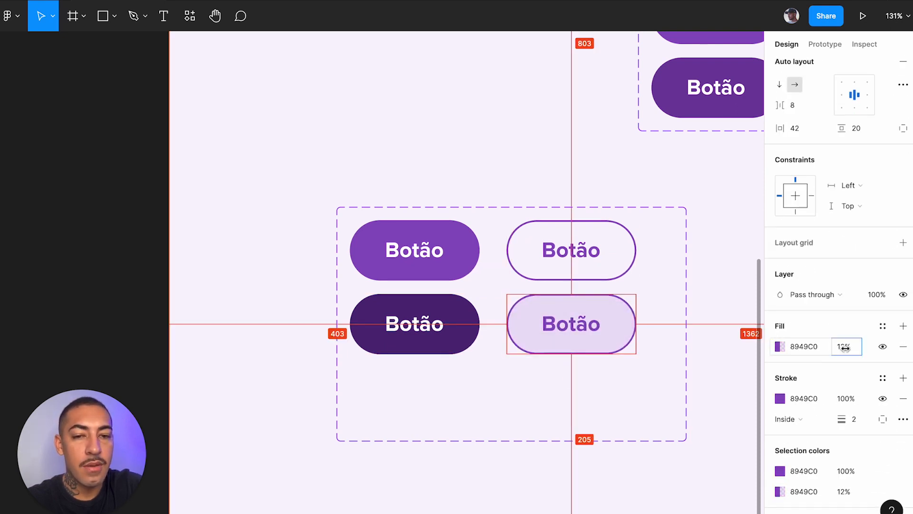
left_click(745, 267)
Set the Estado value of the light-filled Secundário variant to Hover
left_click(595, 311)
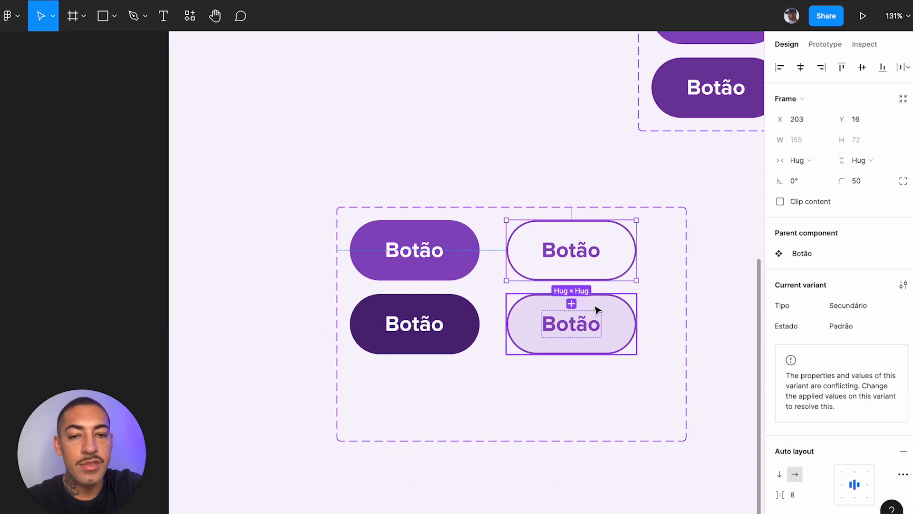
scroll(815, 447, "down", 5)
scroll(818, 443, "up", 5)
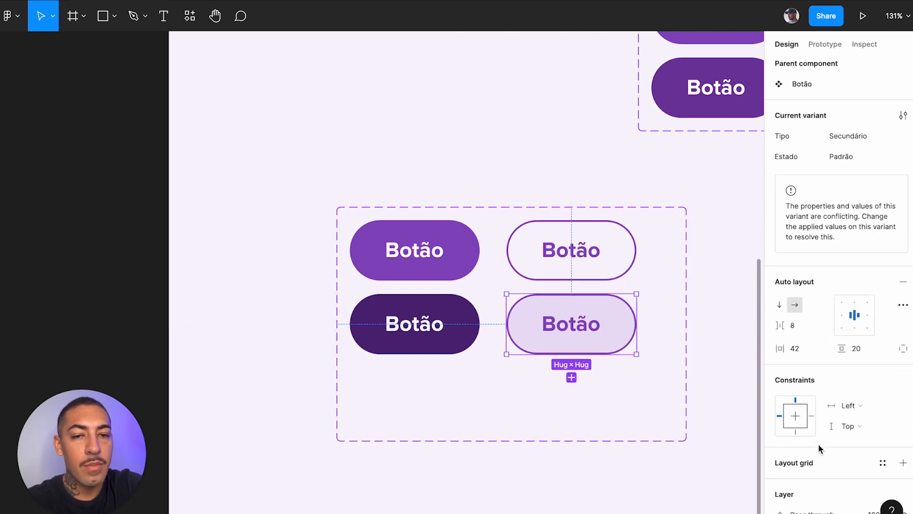
left_click(844, 327)
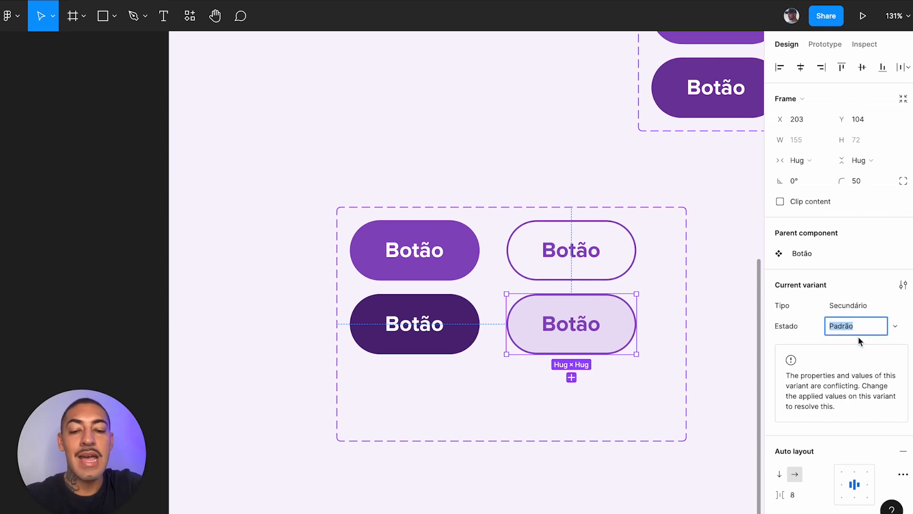
type("Hover")
key("Return")
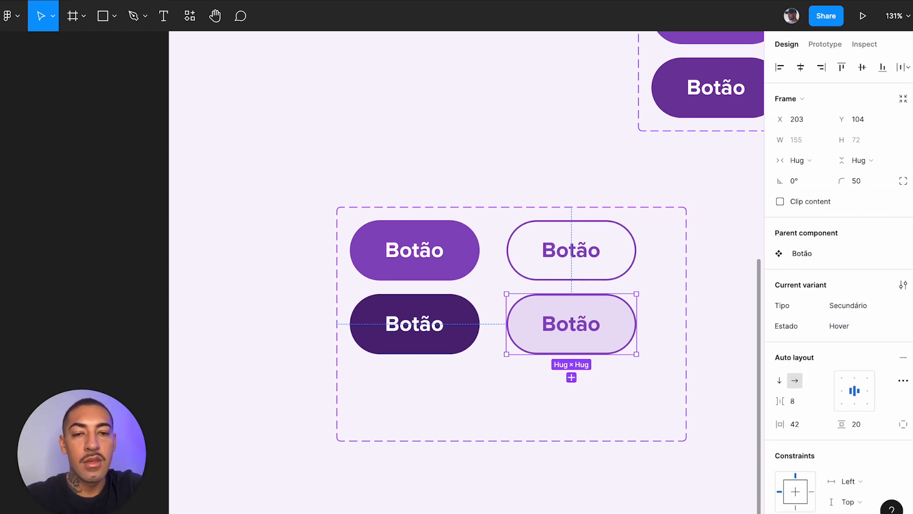
Shrink the Botão component set around its four variants to 376 × 201 and move it down to Y 740
left_click(648, 188)
left_click(560, 212)
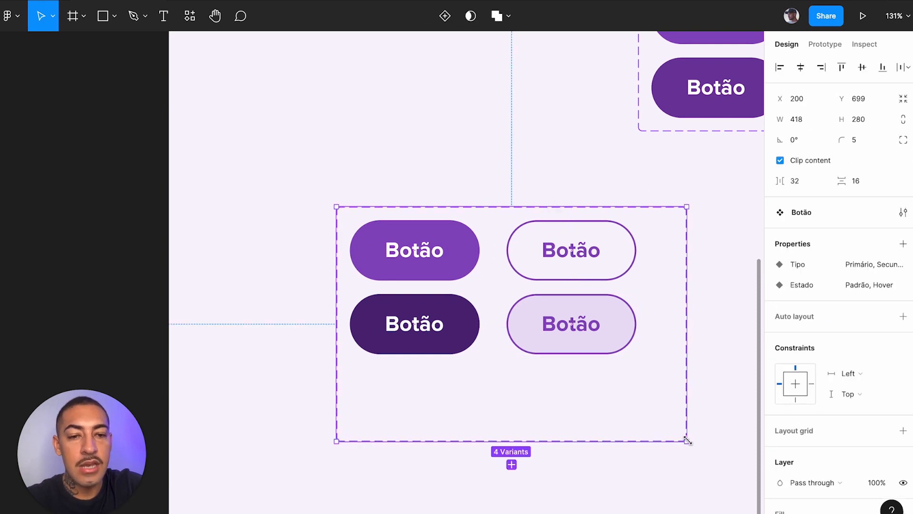
left_click_drag(686, 441, 653, 376)
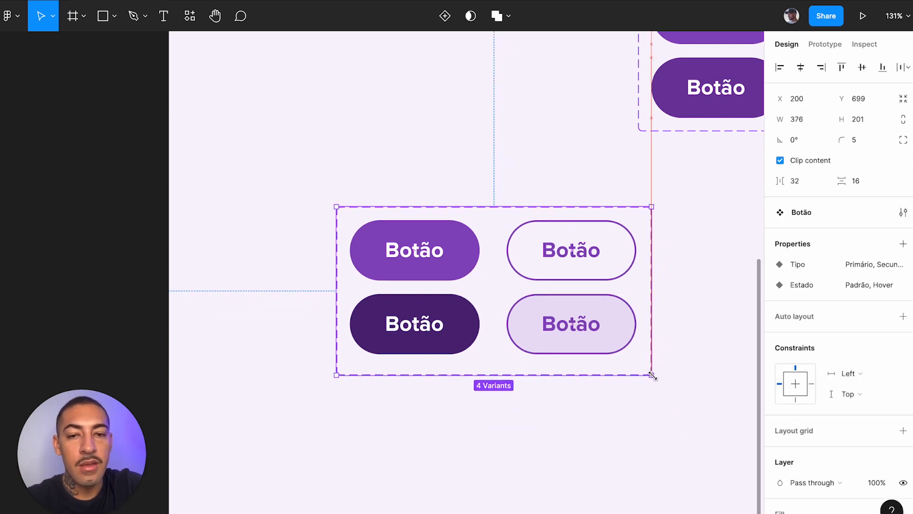
left_click(700, 267)
left_click_drag(563, 247, 436, 280)
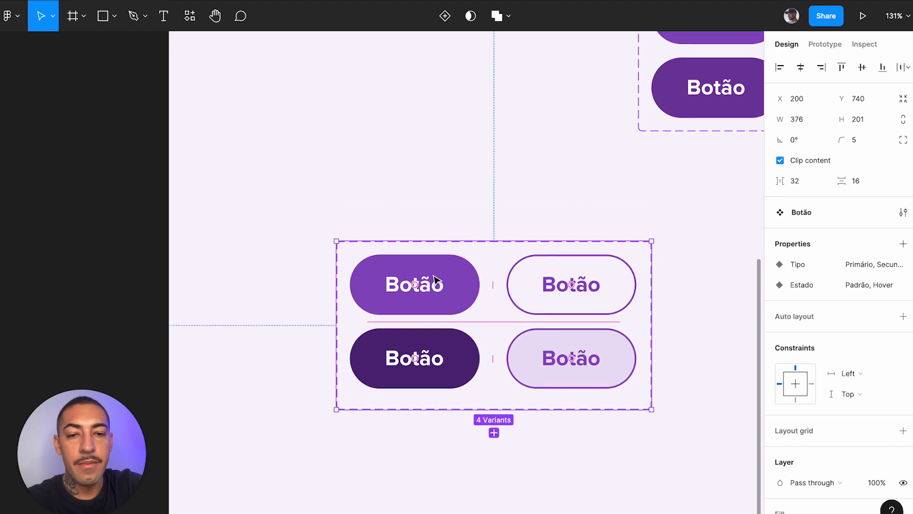
scroll(432, 185, "down", 1)
left_click(433, 187)
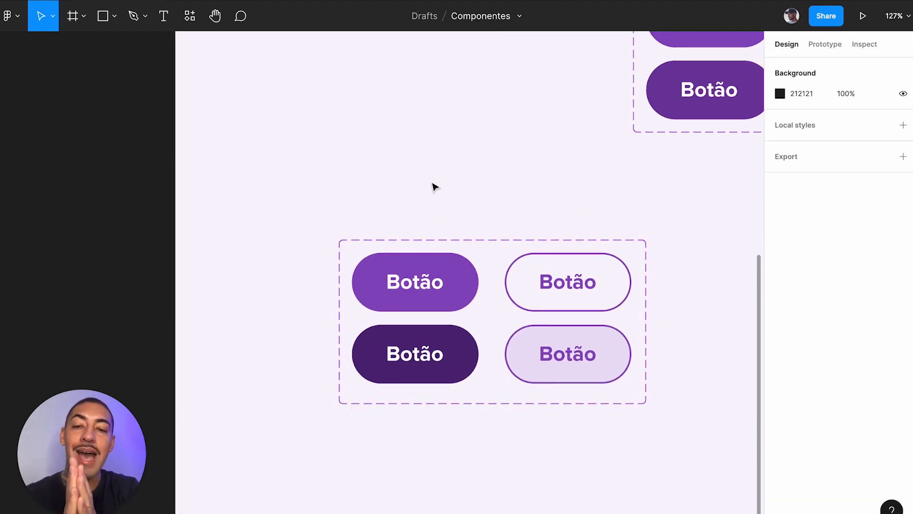
Link the primary default variant to the dark Hover variant below with a While hovering prototype interaction that changes to it
scroll(434, 186, "down", 8)
scroll(428, 223, "up", 5)
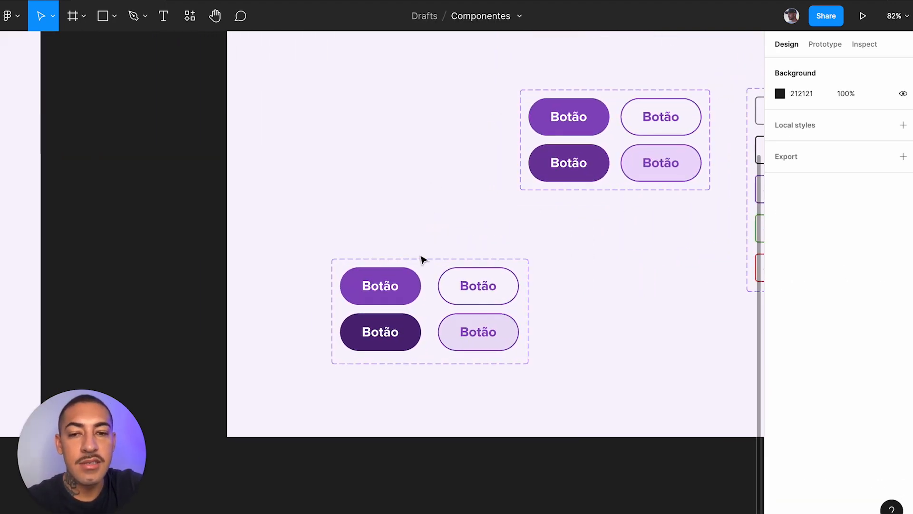
scroll(414, 266, "up", 2)
scroll(418, 346, "up", 6)
left_click(420, 350)
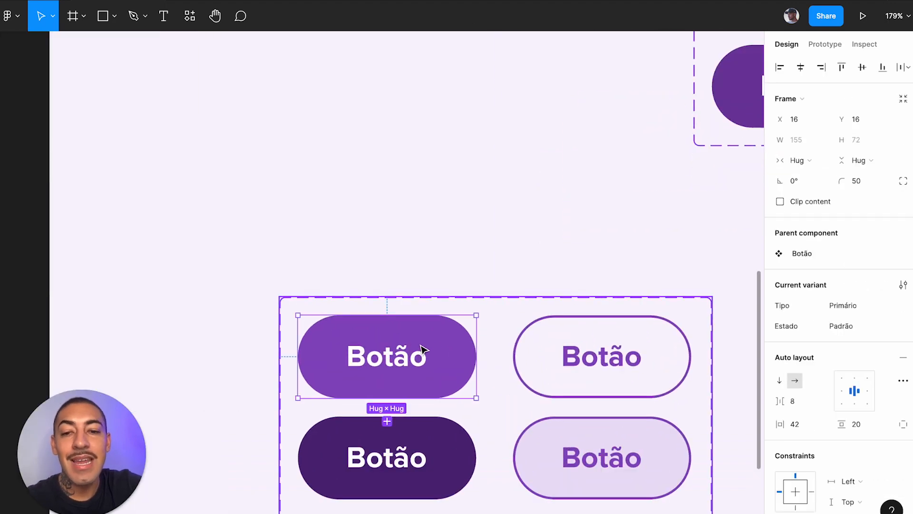
left_click(825, 44)
scroll(494, 297, "down", 2)
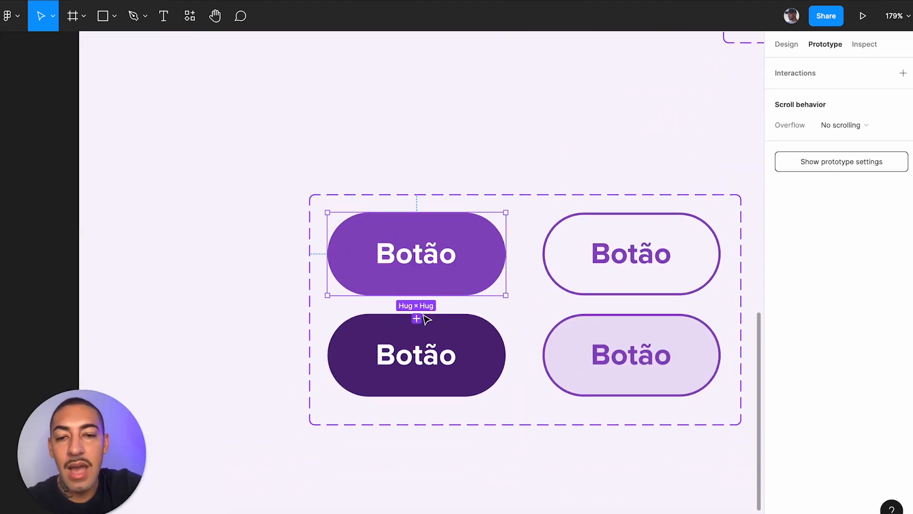
scroll(421, 315, "up", 5)
left_click_drag(409, 267, 412, 326)
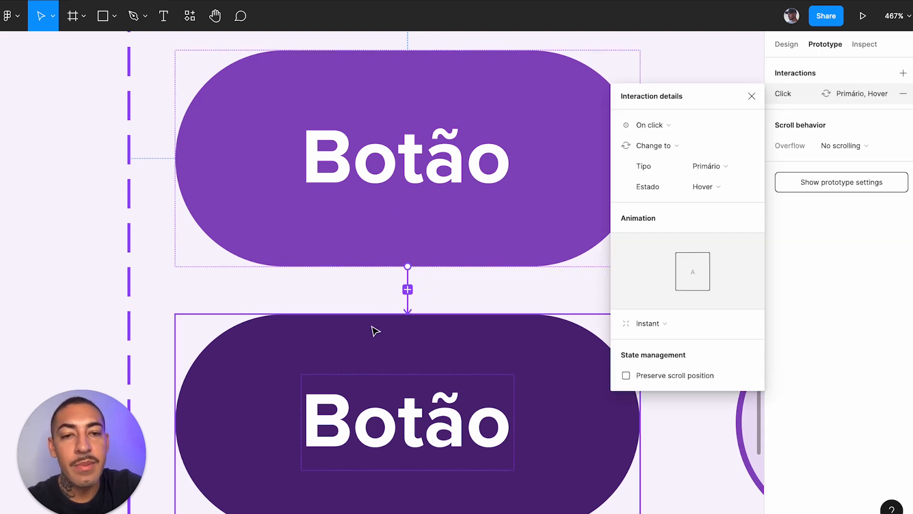
left_click(675, 125)
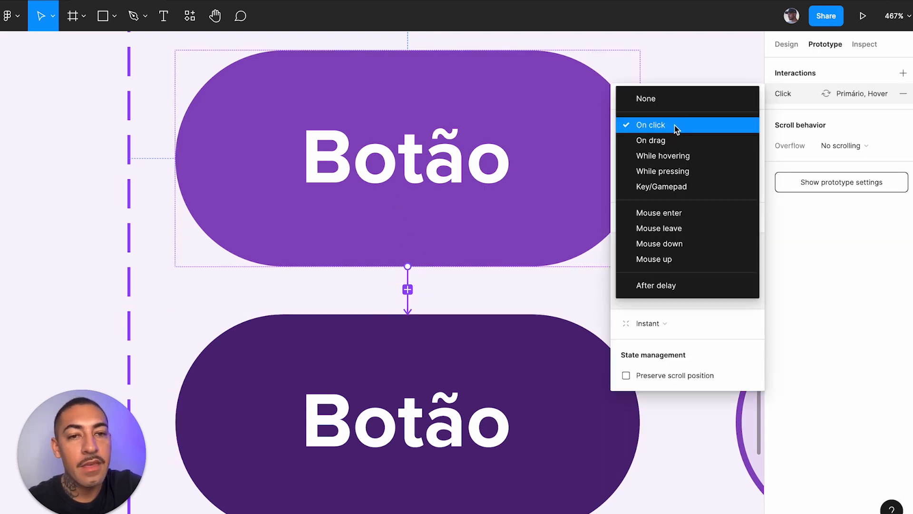
left_click(684, 161)
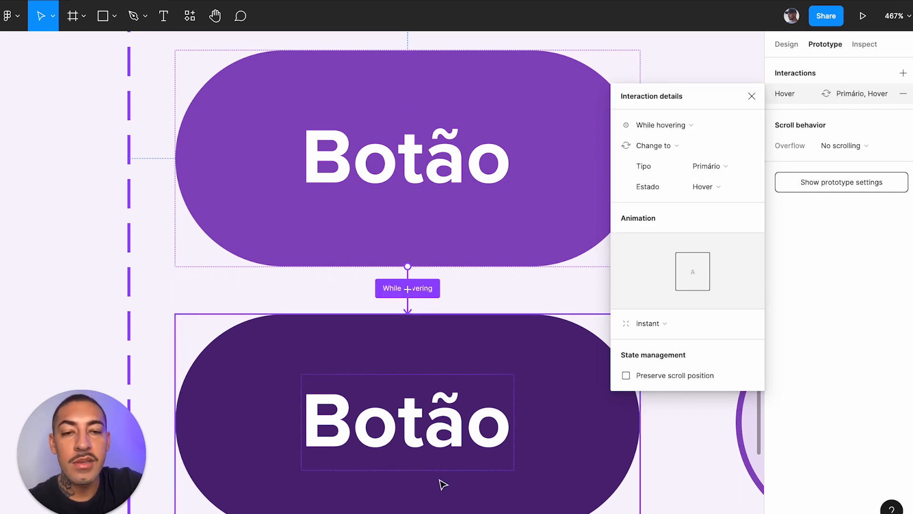
Set the animation of the primary button's hover interaction to Smart animate and close the interaction details
left_click(663, 322)
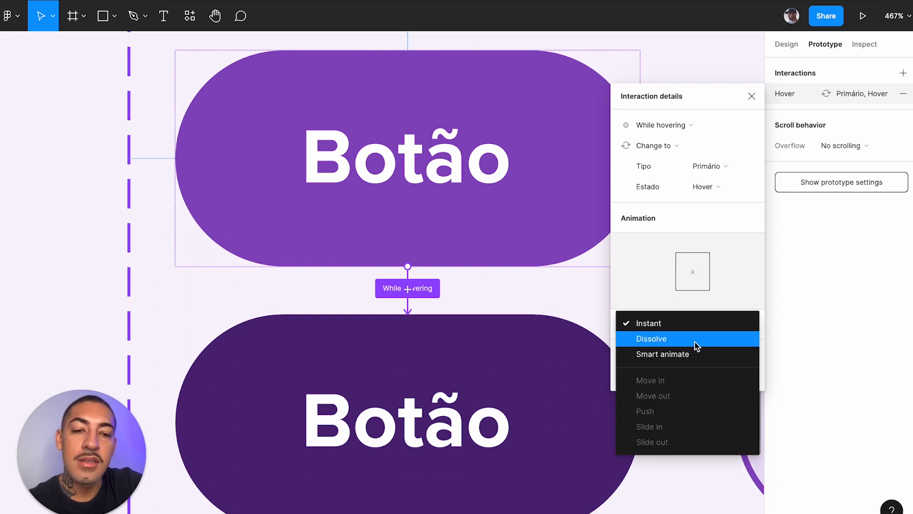
left_click(695, 354)
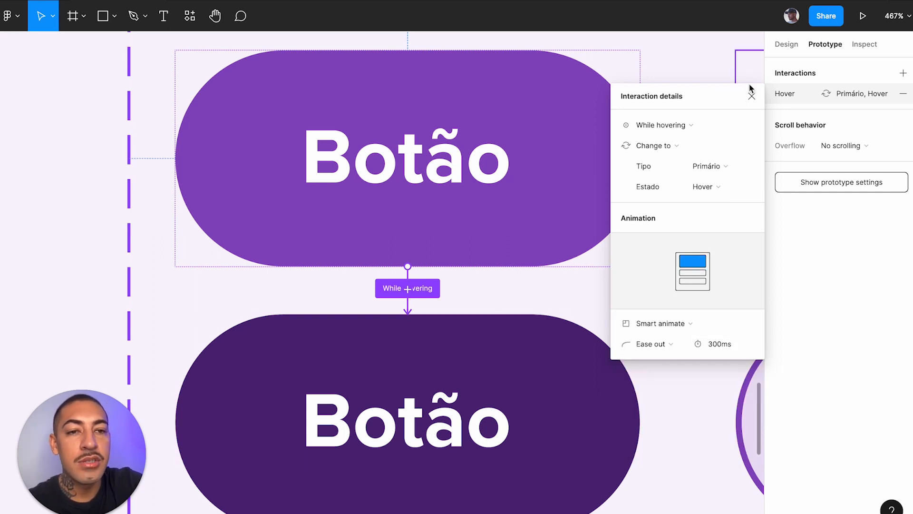
left_click(751, 96)
Link the outlined Secundário variant to its light-filled Hover variant with a While hovering prototype interaction
scroll(495, 158, "down", 5)
scroll(547, 154, "right", 3)
left_click(603, 152)
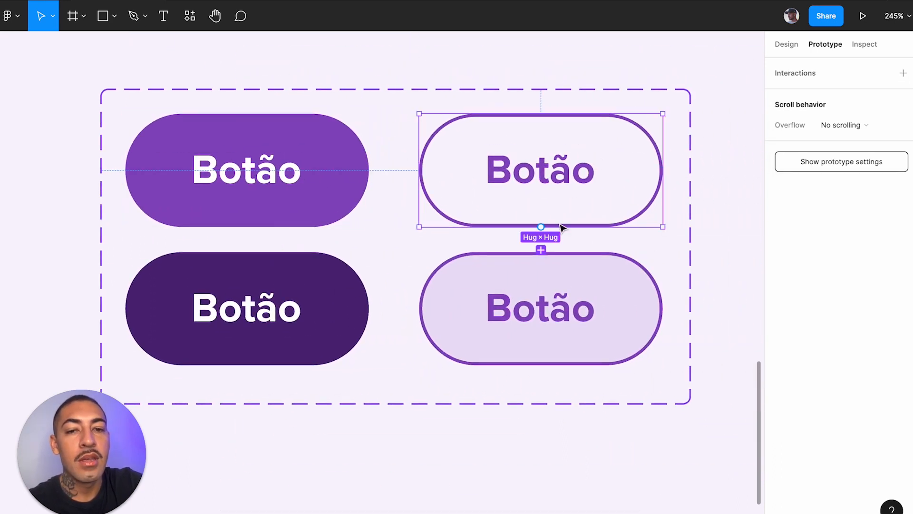
scroll(551, 236, "up", 5)
left_click_drag(535, 244, 540, 304)
left_click(666, 125)
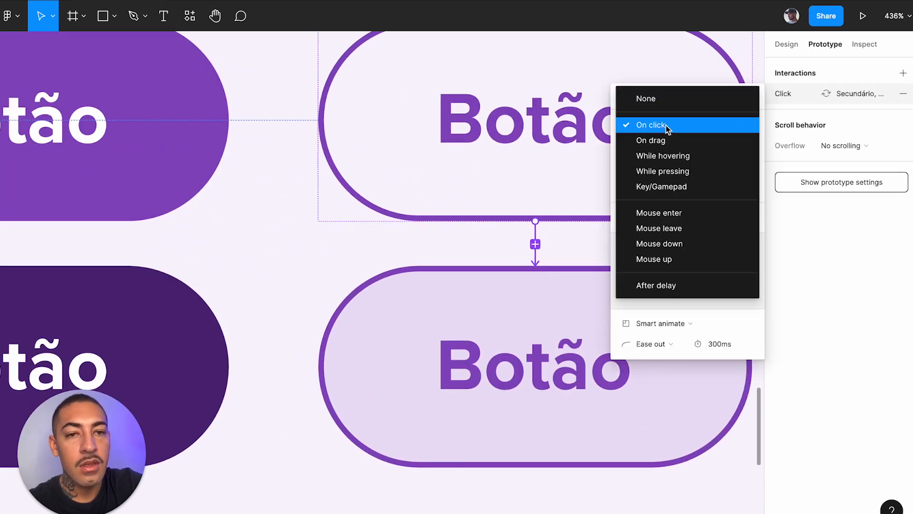
left_click(670, 157)
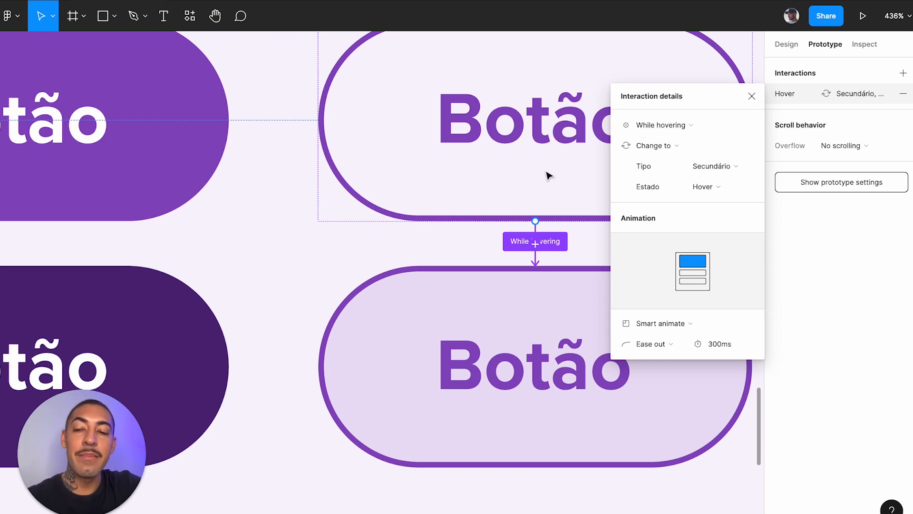
left_click(654, 144)
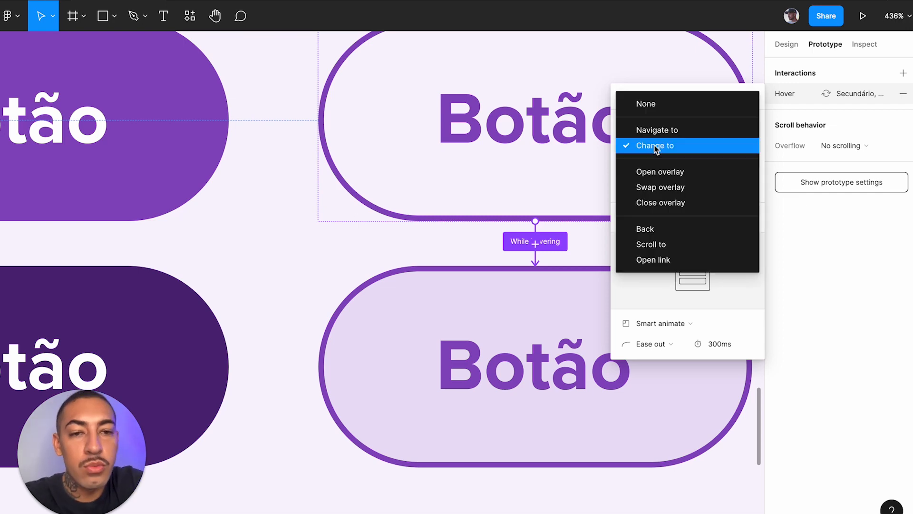
left_click(667, 145)
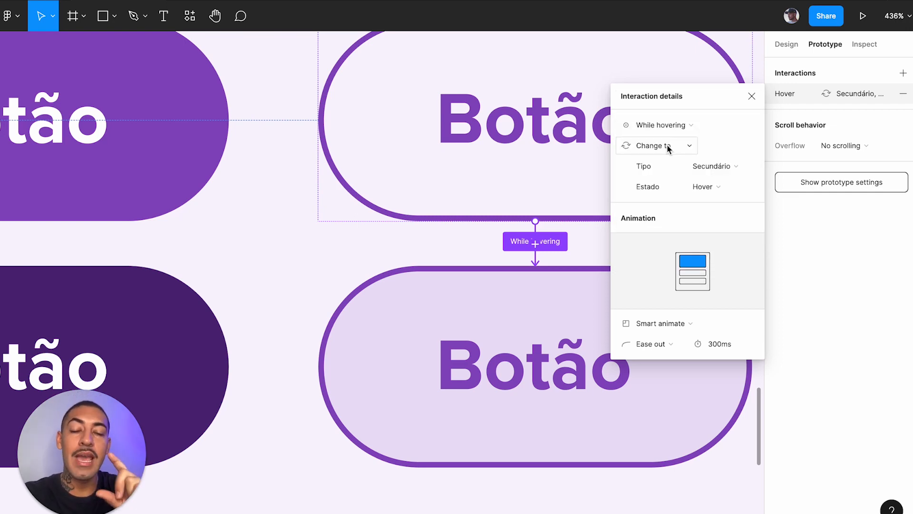
left_click(666, 145)
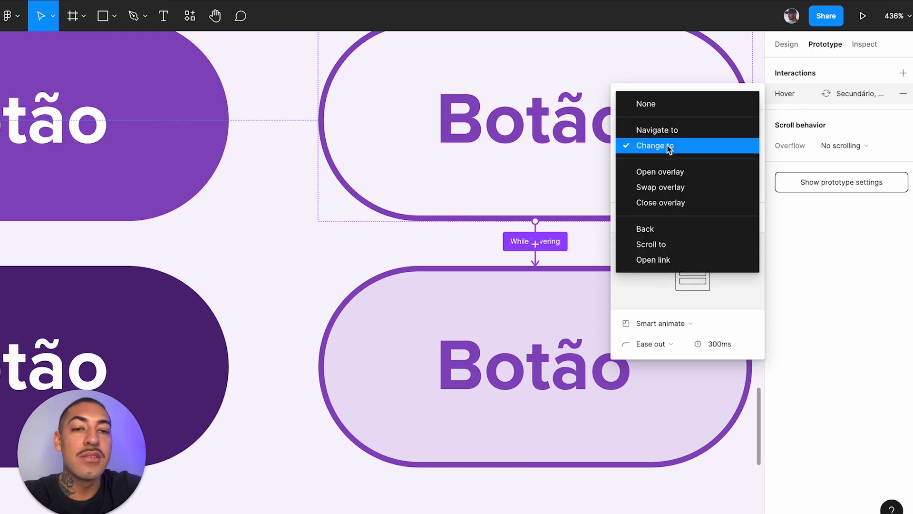
left_click(667, 147)
Place an instance of the primary Botão variant in the empty area of the Variantes frame beside the new component set
scroll(505, 174, "down", 5)
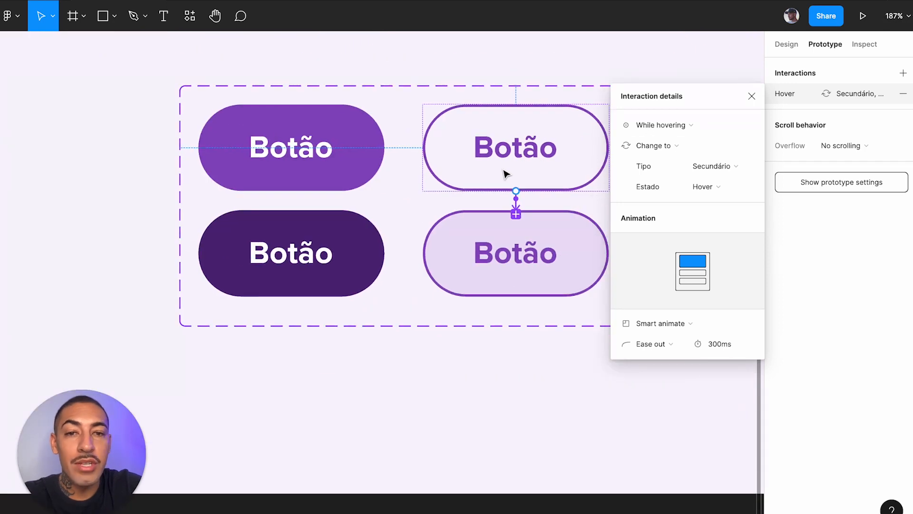
left_click(751, 98)
left_click(692, 163)
scroll(693, 164, "down", 3)
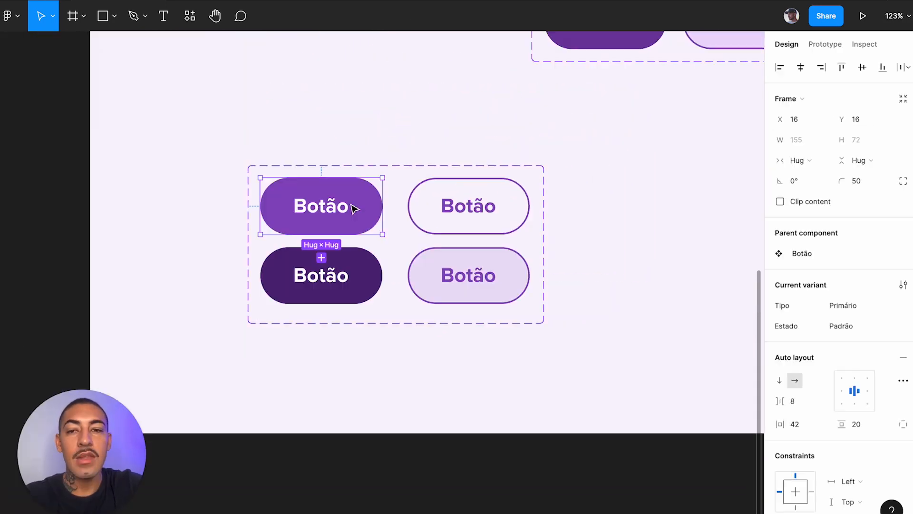
scroll(352, 207, "down", 5)
scroll(353, 208, "down", 1)
scroll(353, 208, "right", 3)
scroll(352, 207, "left", 1)
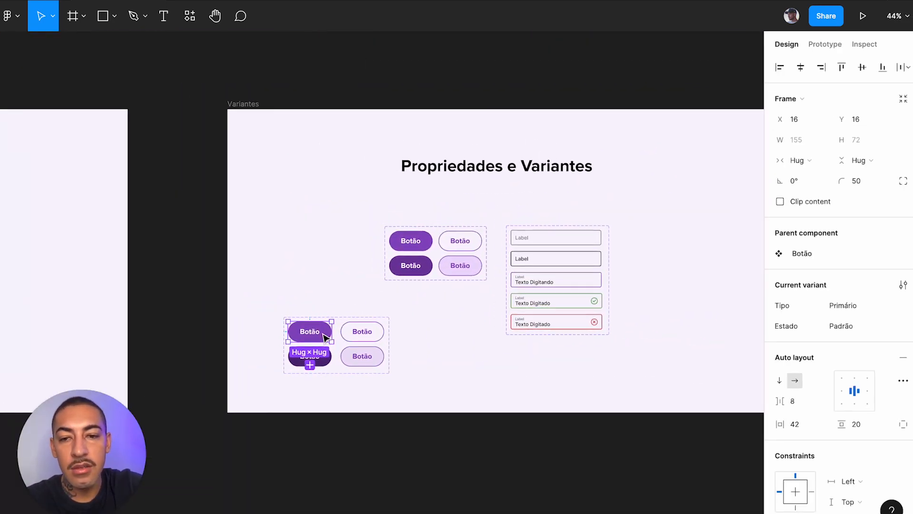
left_click_drag(325, 337, 485, 366)
left_click(368, 325)
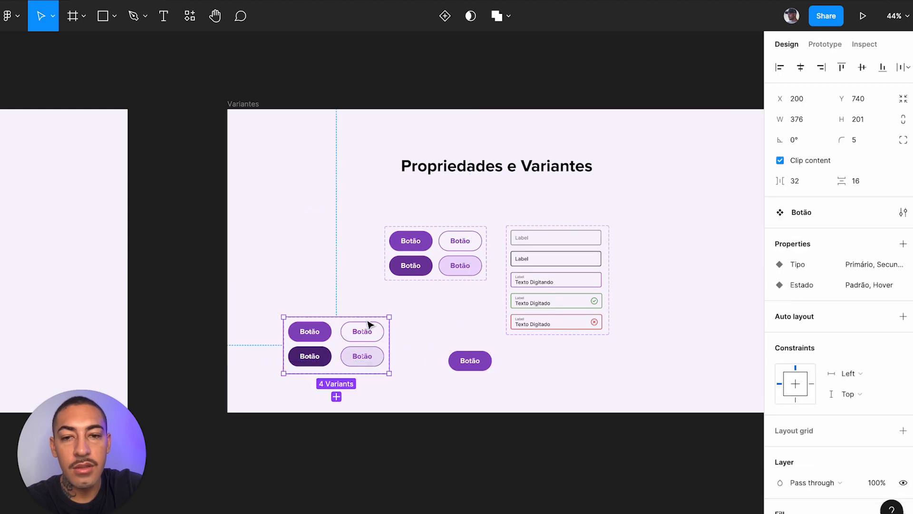
Move the new Botão component set directly below the original button set and place its instance, widened to 276, beyond the input field set
left_click_drag(368, 325, 444, 301)
scroll(443, 301, "right", 4)
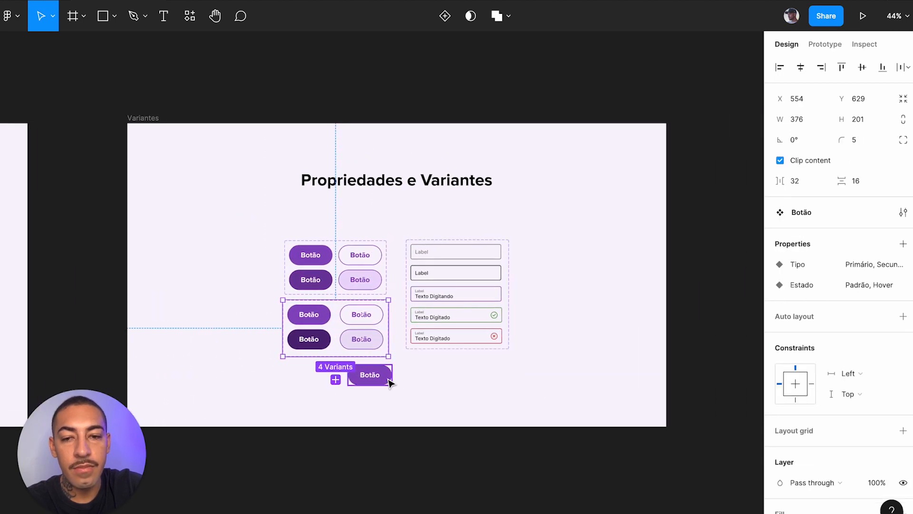
left_click_drag(389, 382, 640, 295)
Place an instance of the default Label input field below the wide button instance and centre the button above it
scroll(458, 269, "up", 3)
left_click_drag(401, 238, 634, 359)
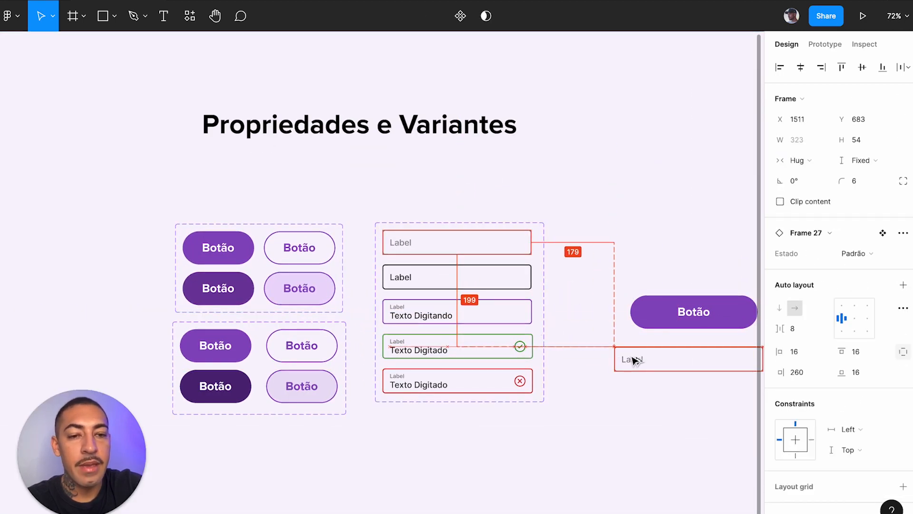
scroll(618, 362, "right", 3)
left_click_drag(582, 332, 575, 325)
scroll(574, 325, "down", 3)
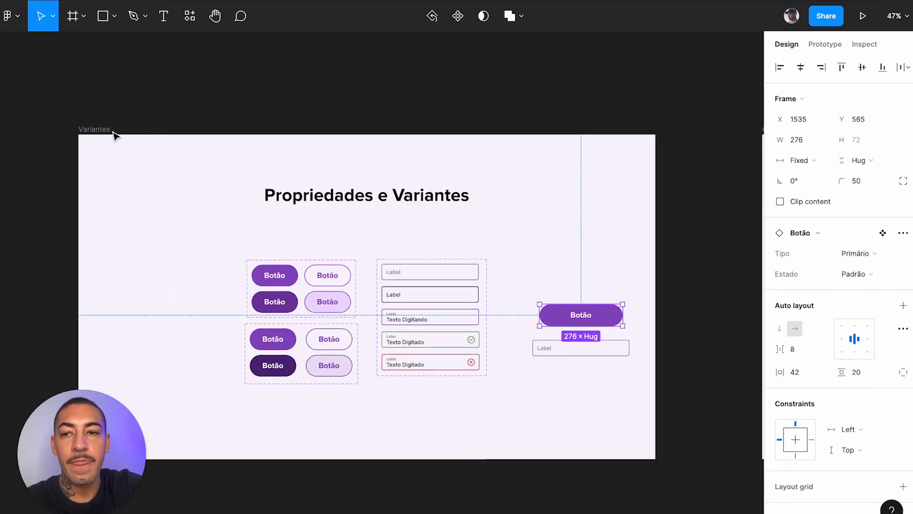
Preview the Variantes frame as a prototype and step the Label field instance through its interactive states
left_click(108, 131)
left_click(862, 16)
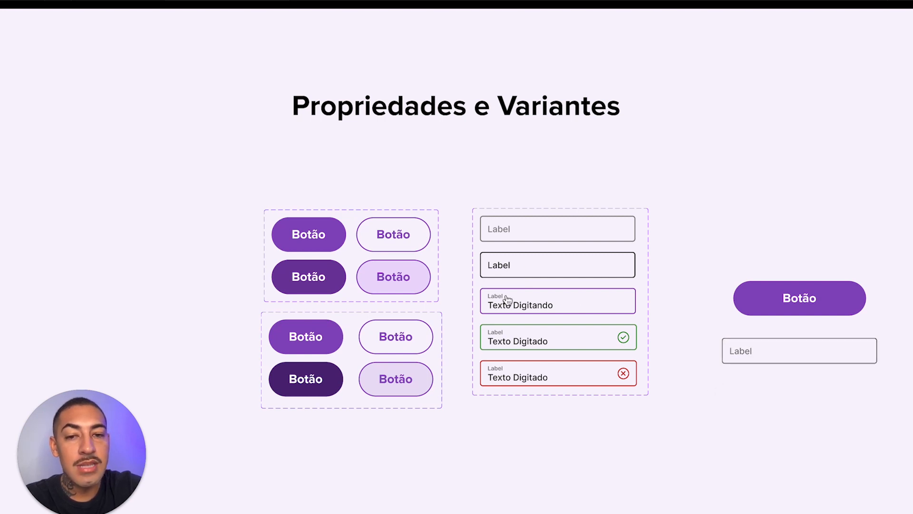
left_click(746, 352)
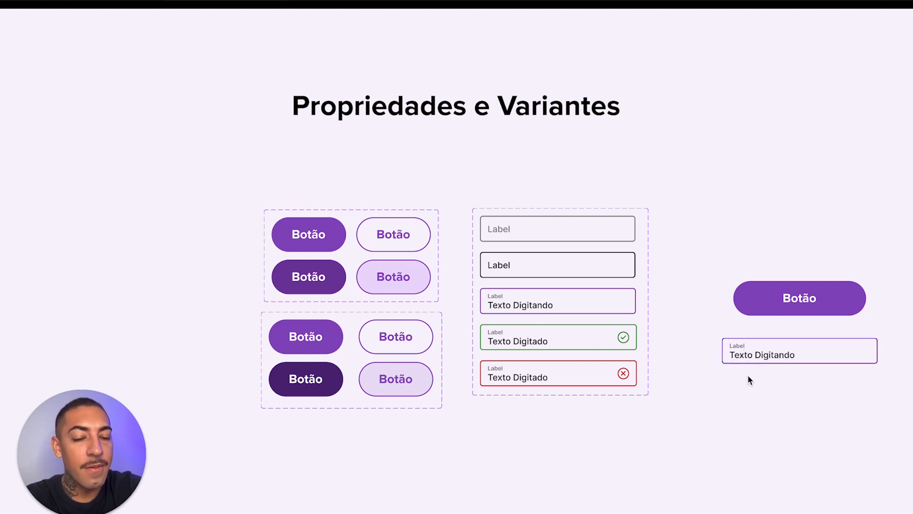
left_click(740, 356)
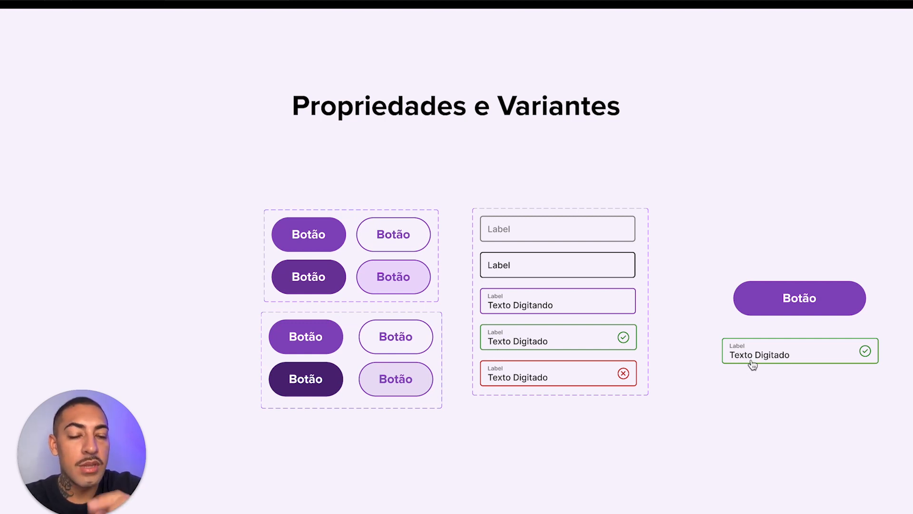
left_click(771, 354)
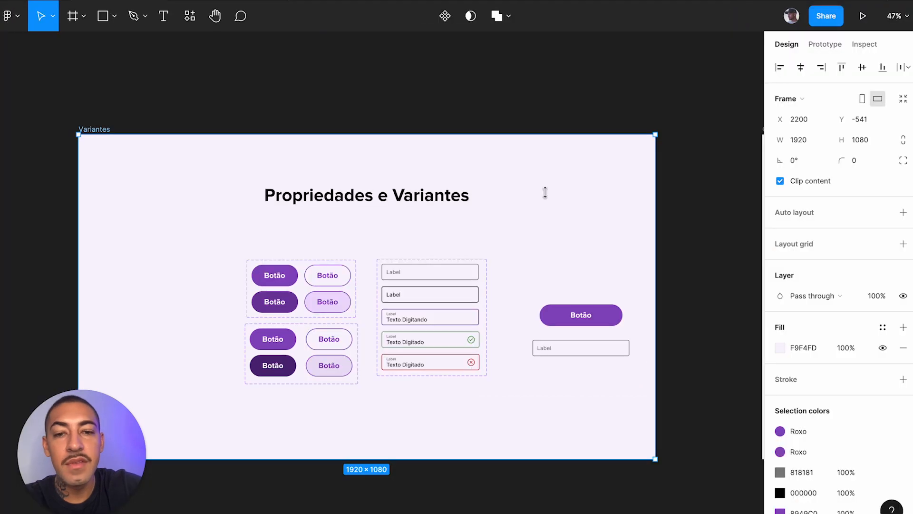
Examine the Estado value of each variant in the input field component set, from the default field to the invalid one
scroll(437, 298, "up", 2)
scroll(428, 293, "up", 4, "ctrl")
left_click(611, 241)
scroll(570, 228, "left", 3)
double_click(460, 204)
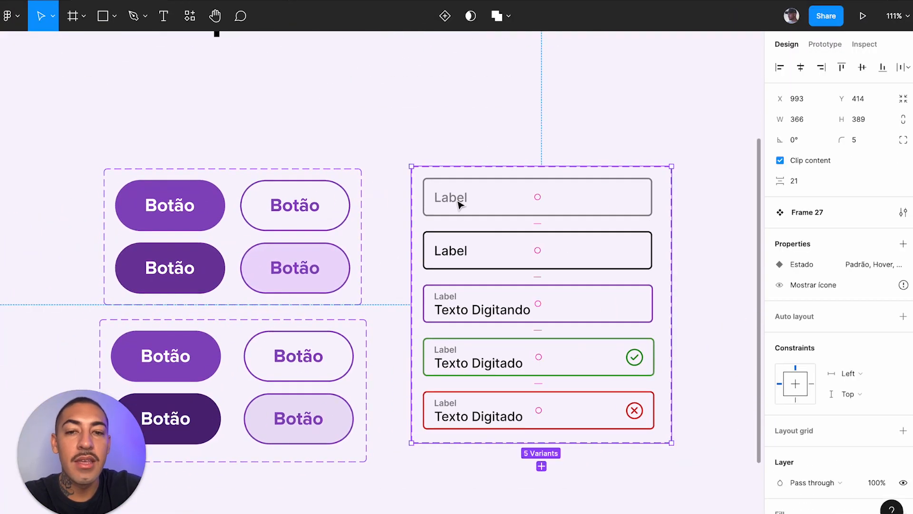
scroll(537, 231, "up", 2, "ctrl")
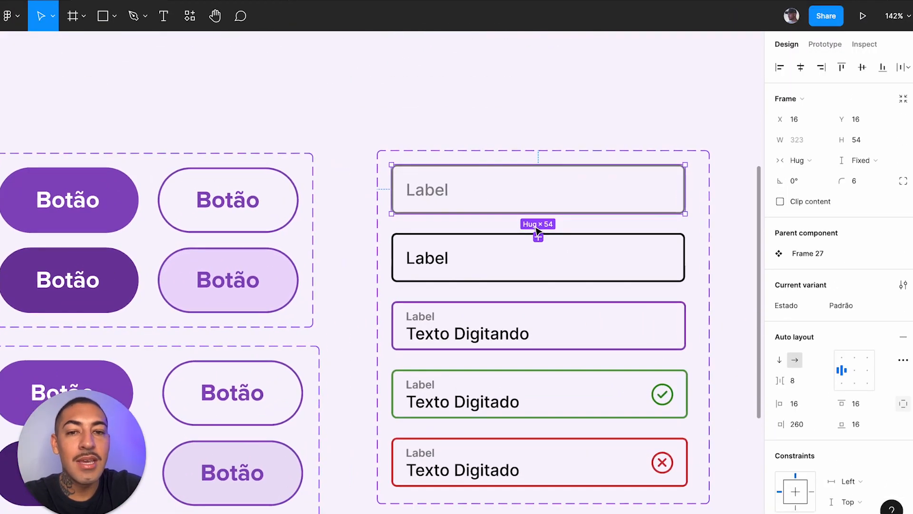
left_click(543, 255)
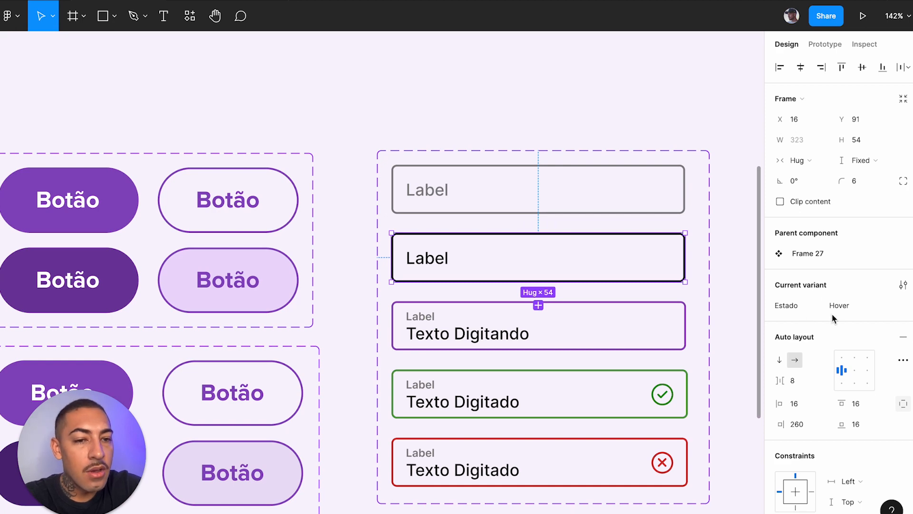
left_click(562, 327)
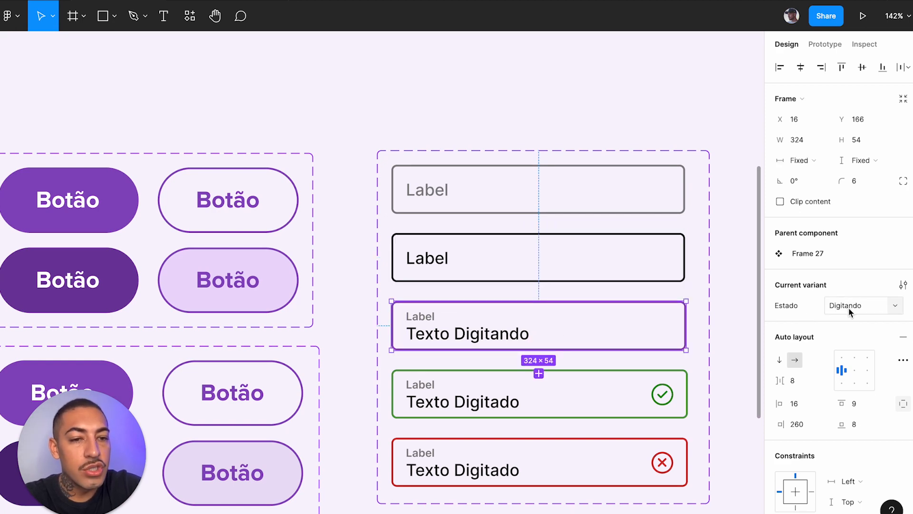
left_click(481, 395)
scroll(632, 363, "down", 3)
left_click(618, 380)
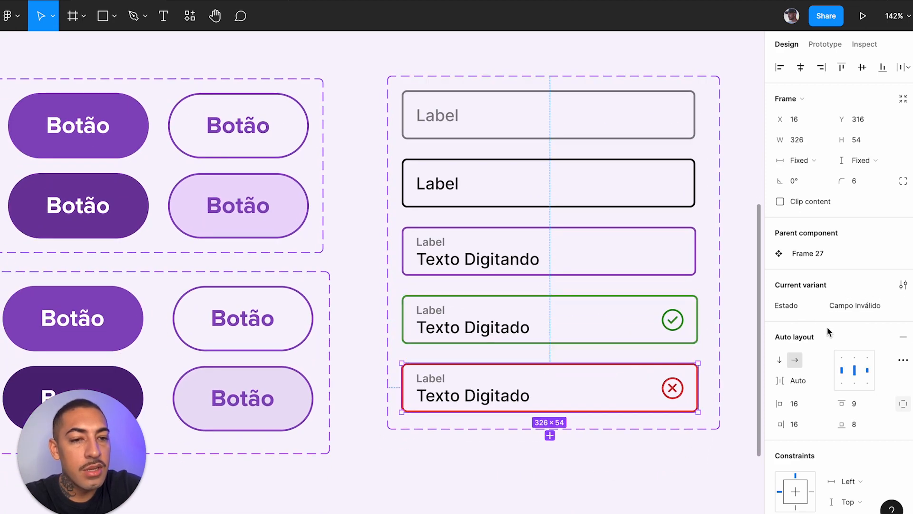
Try the Estado values Campo válido and Hover on the Label field instance below the wide button
scroll(712, 374, "right", 8)
left_click(669, 370)
scroll(682, 471, "right", 2)
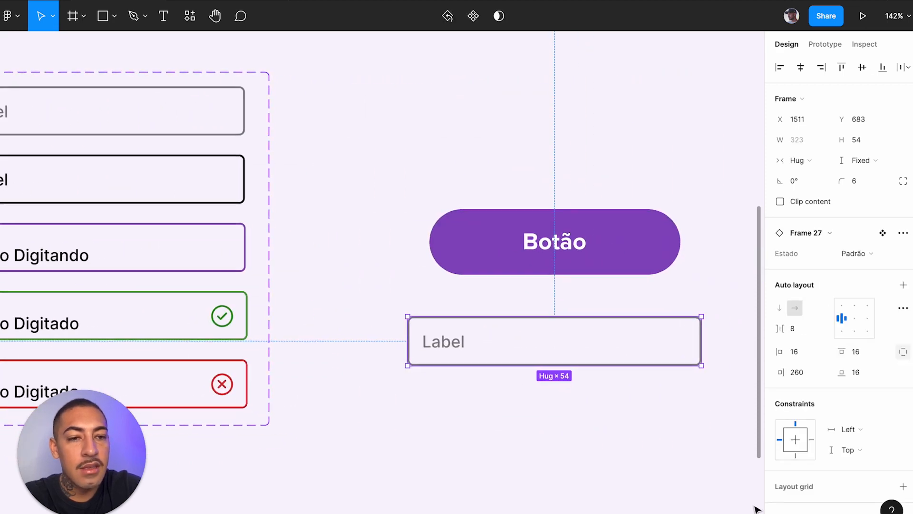
left_click(662, 462)
left_click(538, 345)
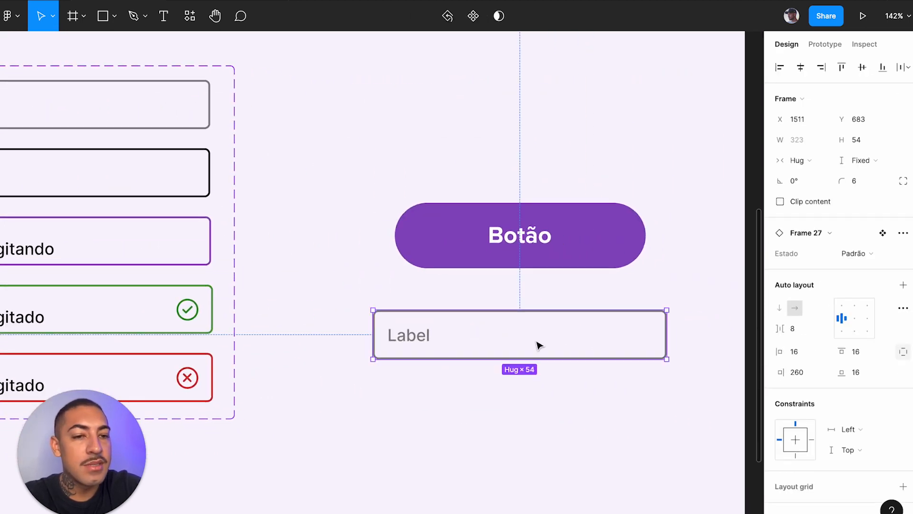
left_click(872, 256)
left_click(876, 282)
left_click(868, 254)
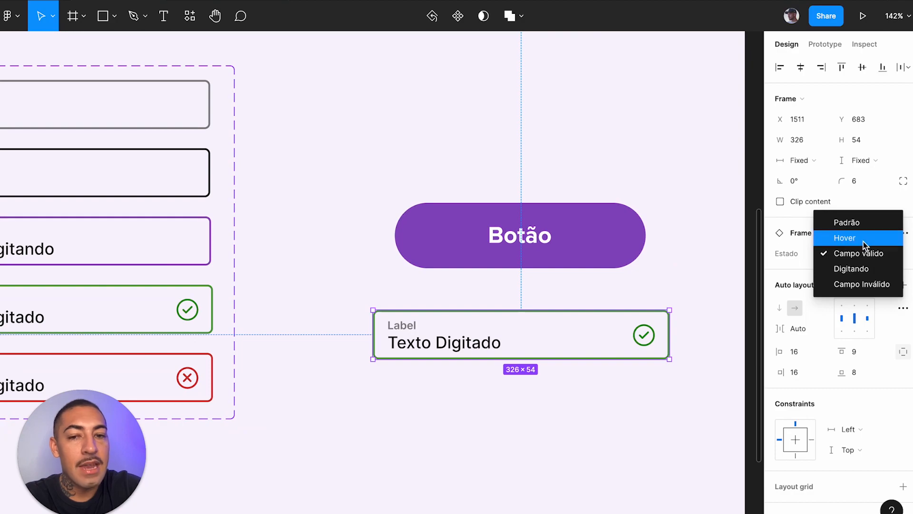
left_click(863, 241)
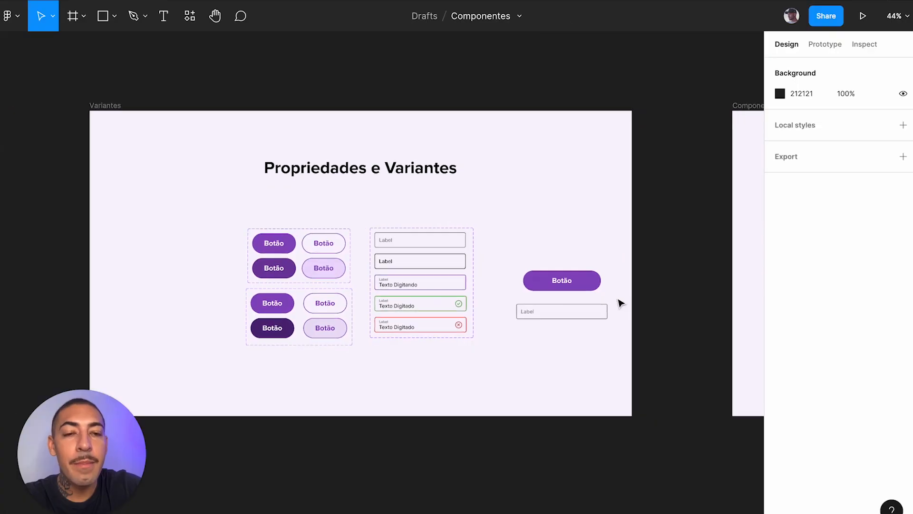
Look over the nested component examples in the Componentes dentro de outros frame
scroll(618, 301, "right", 8)
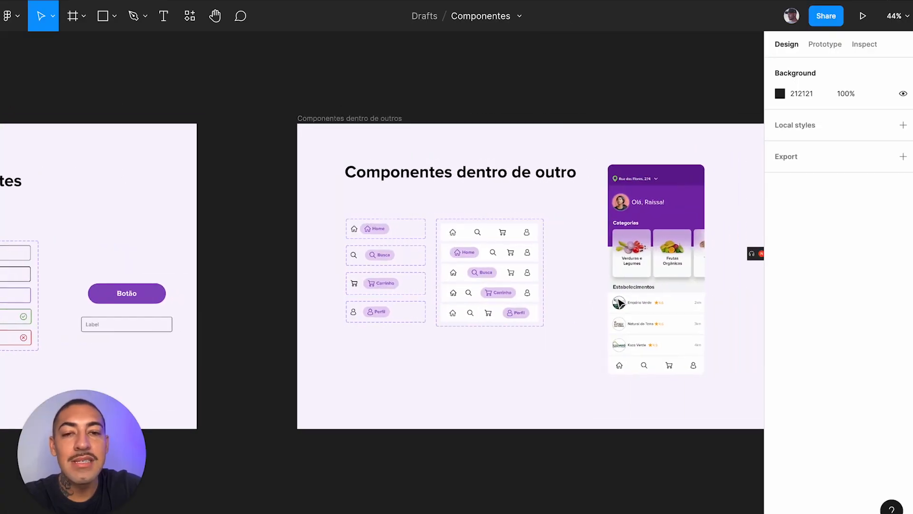